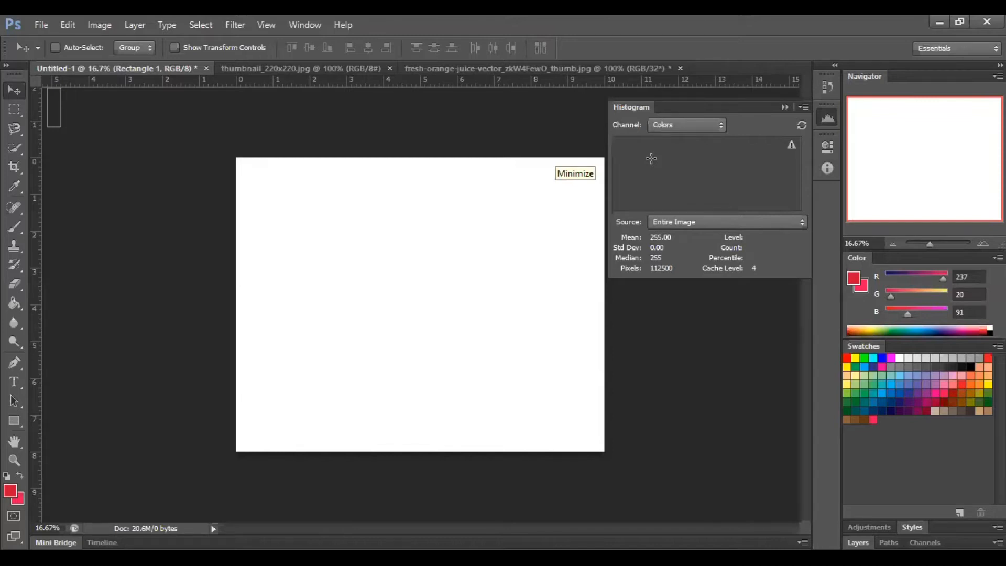
- Collapse the expanded Histogram display to clear the workspace around the blank document
{"action": "key", "text": "ctrl+n"}
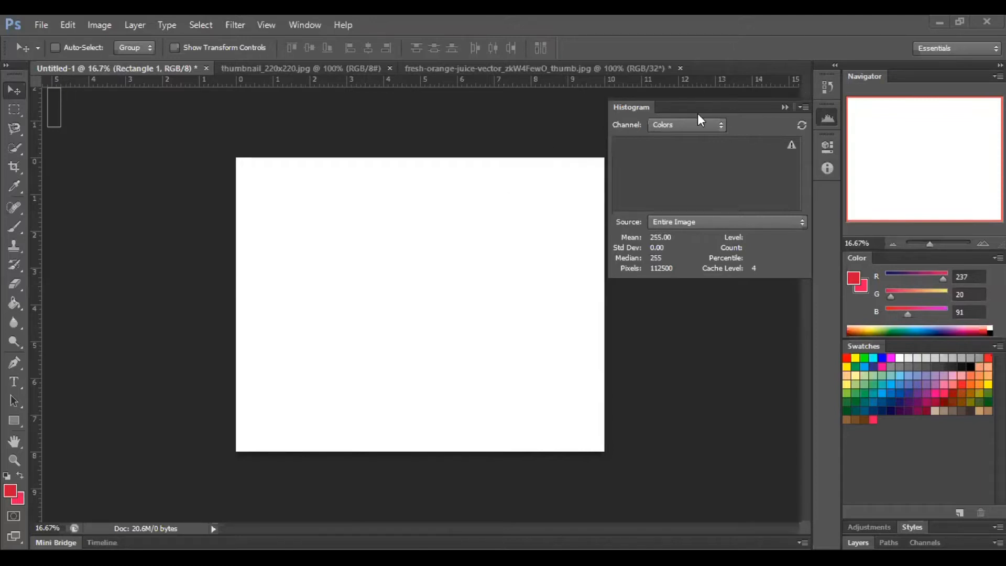
{"action": "left_click", "coordinate": [783, 107]}
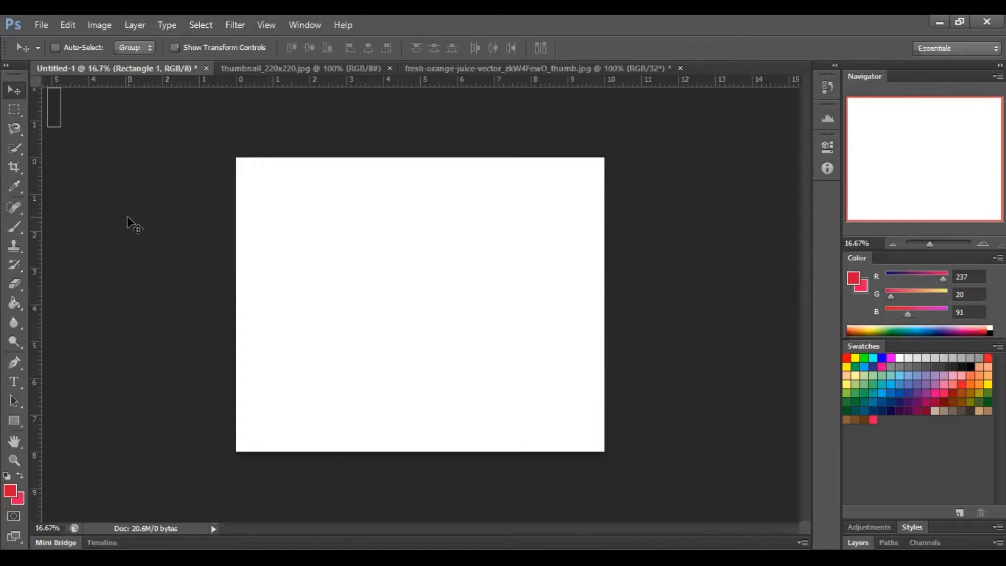
{"action": "key", "text": "ctrl+plus"}
- Hide the rulers around the document and show them again
{"action": "left_click", "coordinate": [266, 25]}
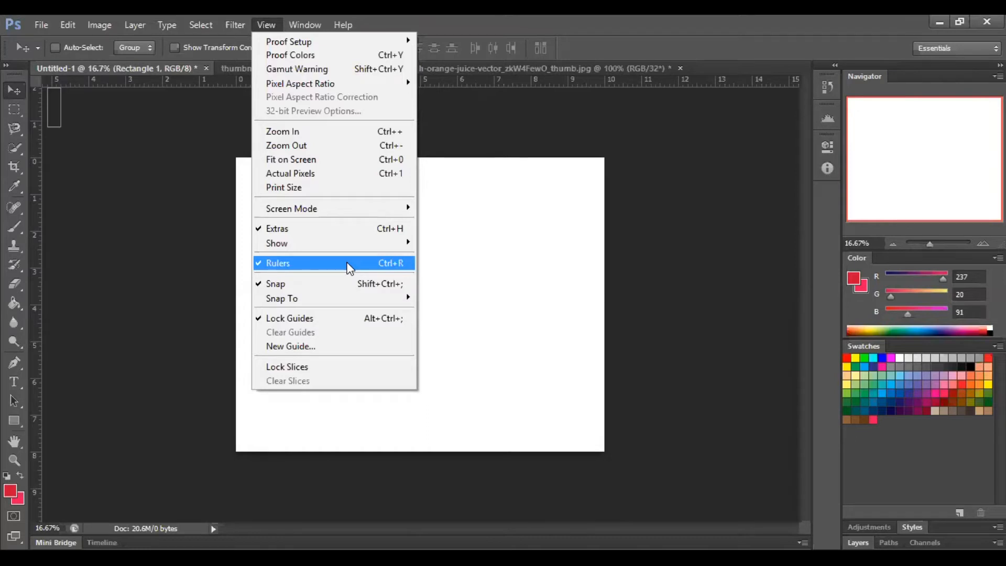
{"action": "left_click", "coordinate": [187, 241]}
{"action": "key", "text": "ctrl+r"}
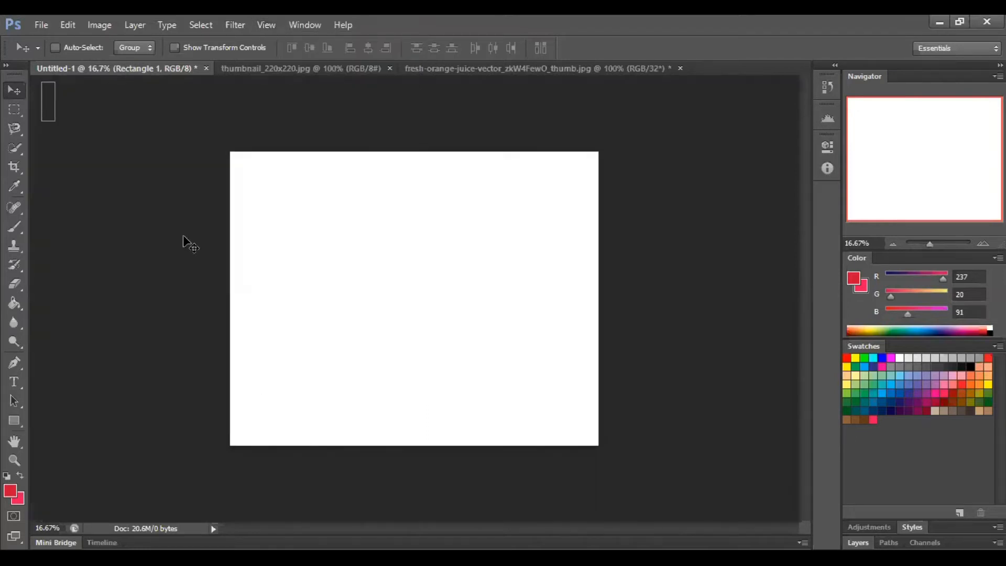
{"action": "key", "text": "ctrl+r"}
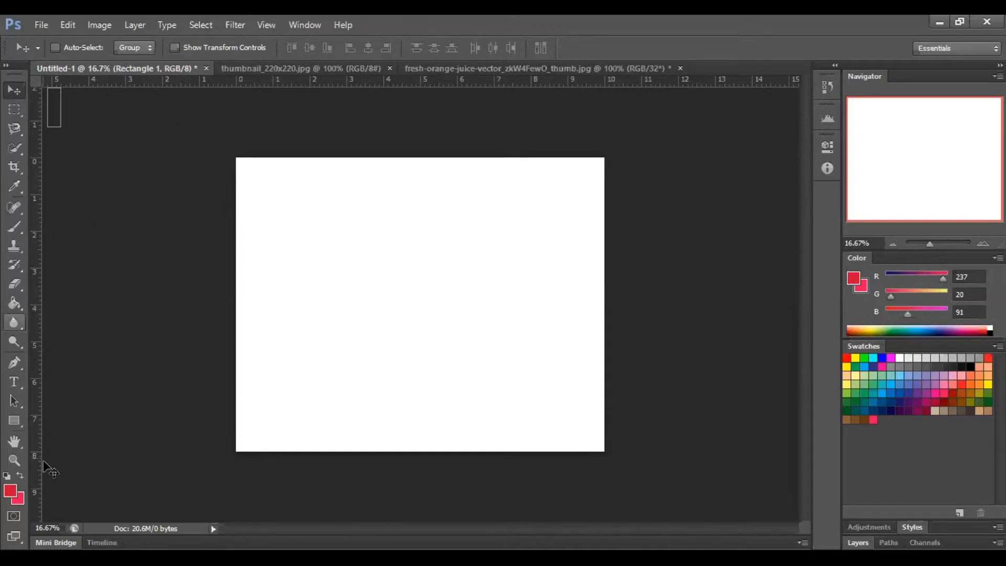
- Draw two red rectangles side by side near the canvas's upper-left corner, about 336 × 558 px and 330 × 630 px
{"action": "left_click", "coordinate": [14, 422]}
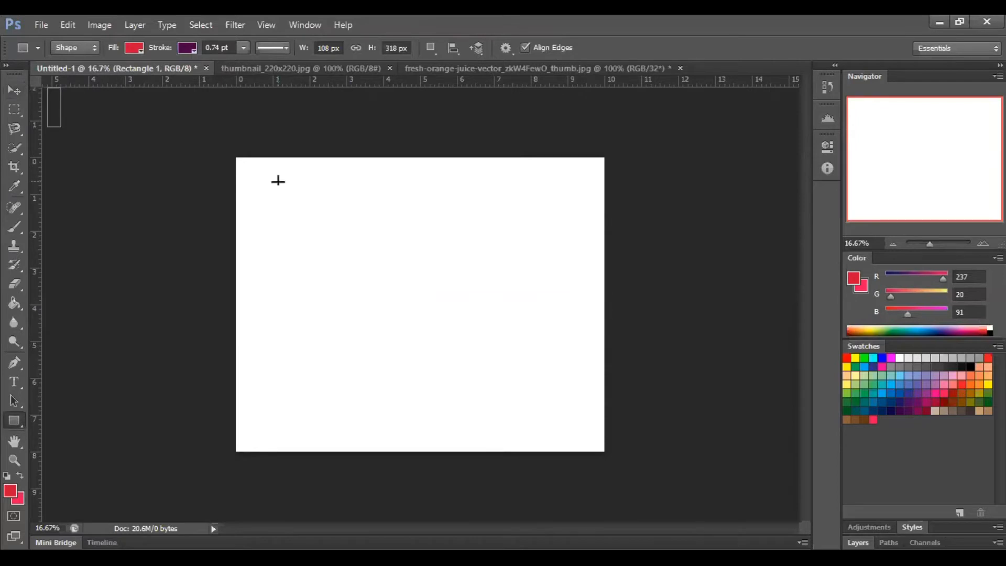
{"action": "left_click_drag", "start_coordinate": [274, 183], "coordinate": [315, 252]}
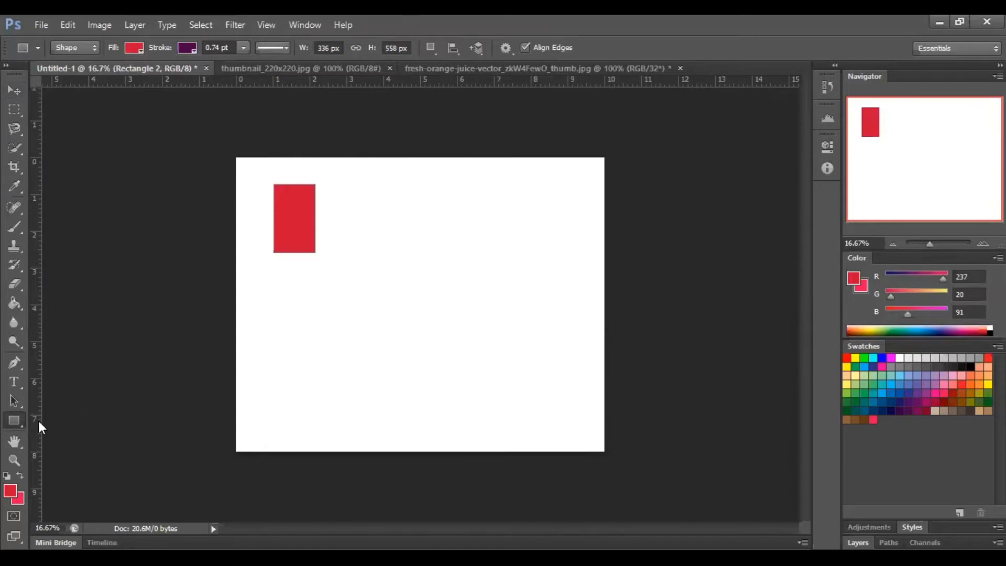
{"action": "right_click", "coordinate": [20, 421]}
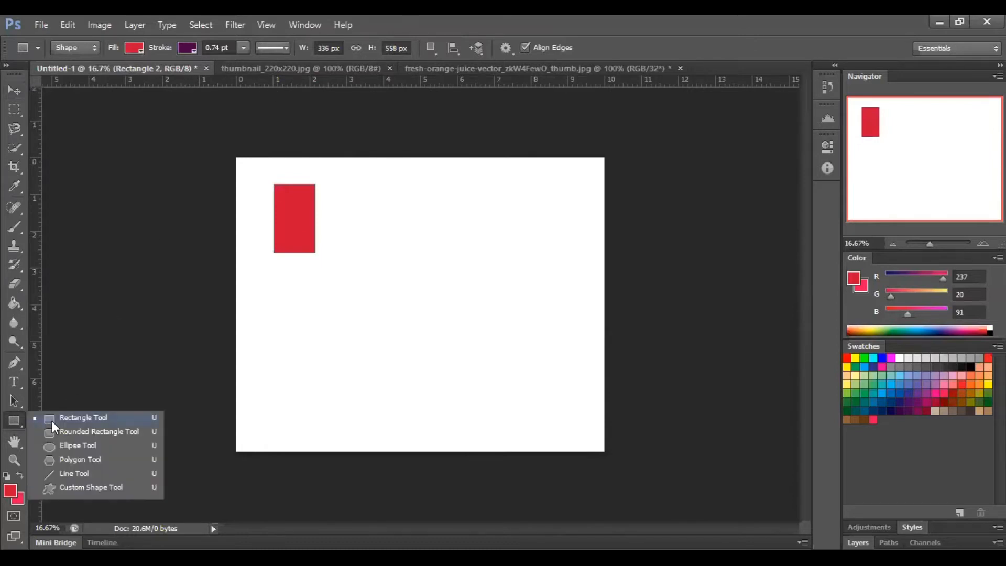
{"action": "left_click", "coordinate": [52, 419]}
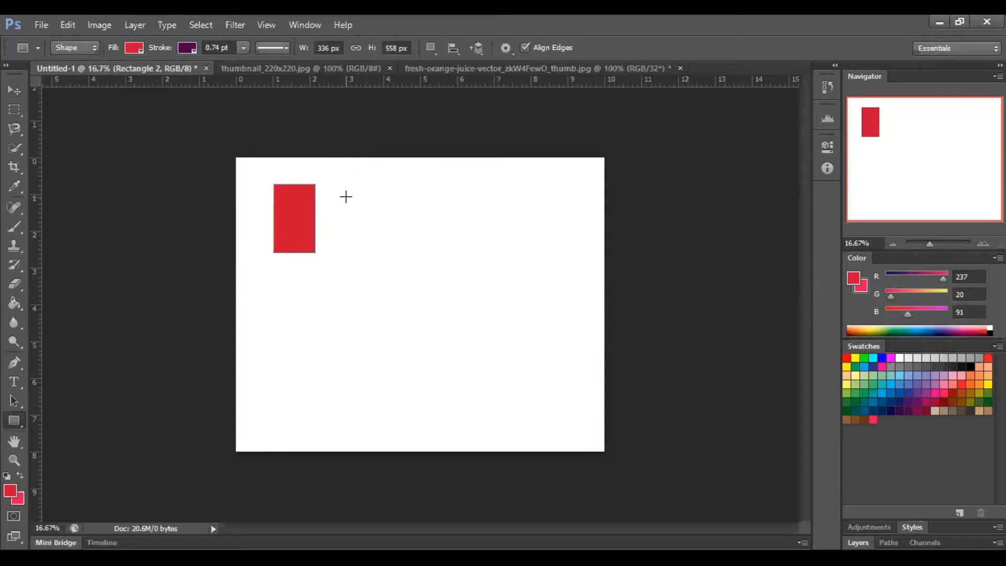
{"action": "left_click_drag", "start_coordinate": [346, 183], "coordinate": [385, 259]}
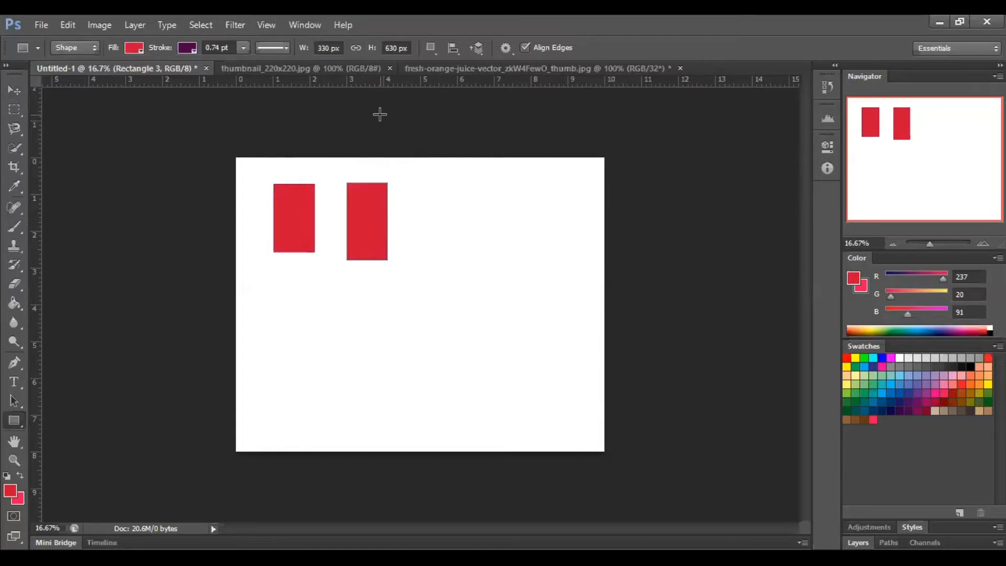
- Undo both drawn rectangles so the canvas is blank
{"action": "key", "text": "ctrl+z"}
{"action": "key", "text": "ctrl+z"}
{"action": "key", "text": "ctrl+z"}
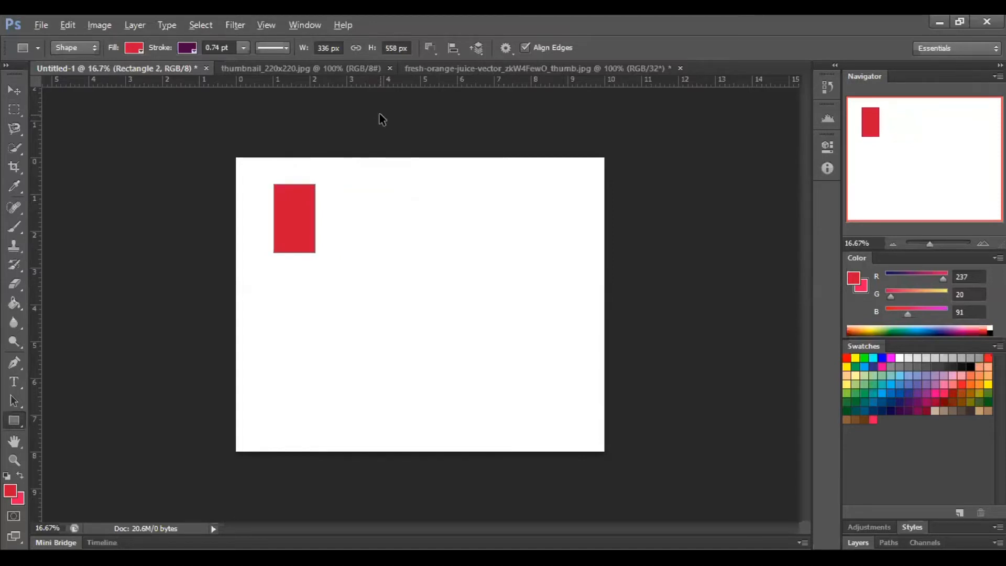
{"action": "key", "text": "ctrl+alt+z"}
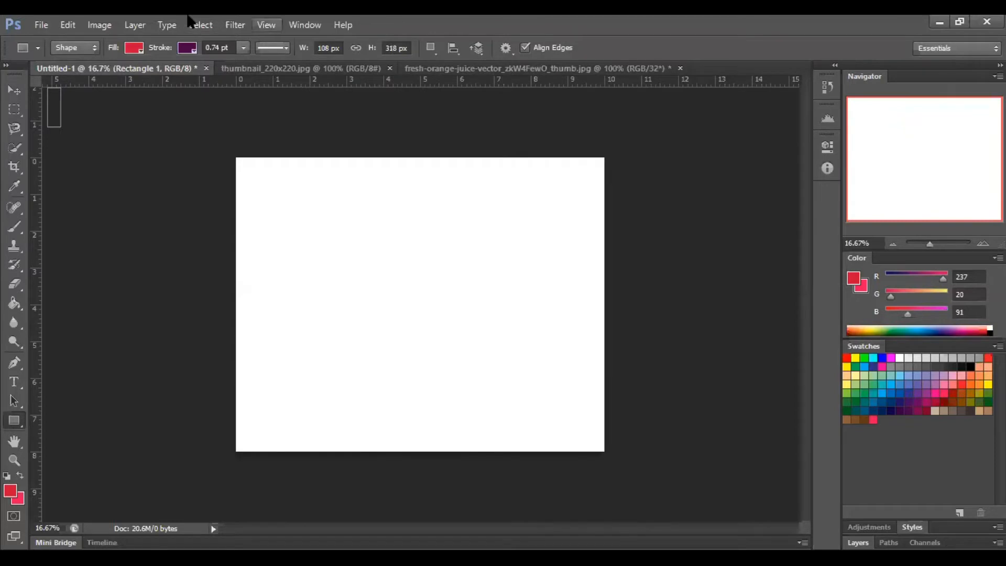
- Create a new vertical guide at position 0 in and clear it again
{"action": "left_click", "coordinate": [266, 24]}
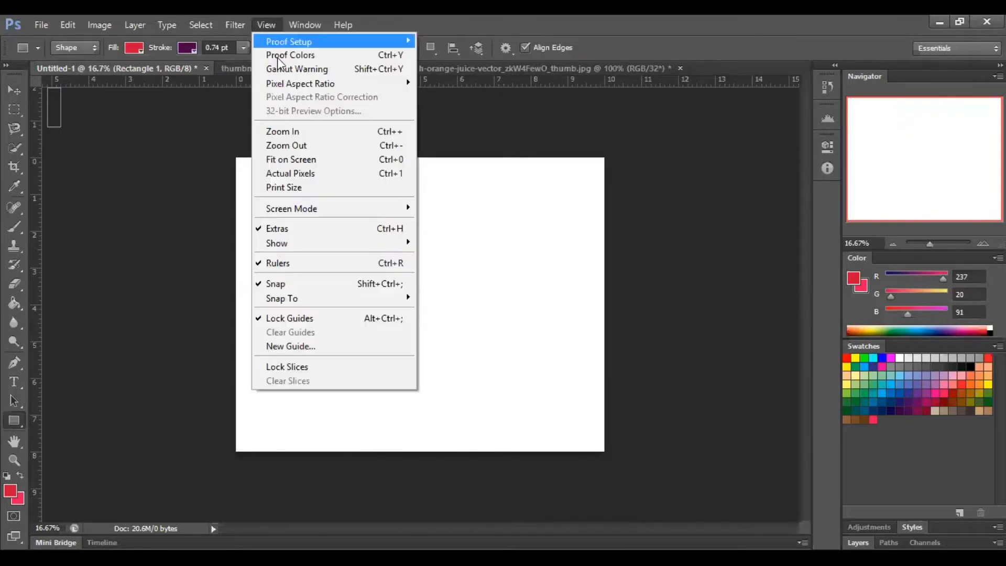
{"action": "left_click", "coordinate": [326, 351]}
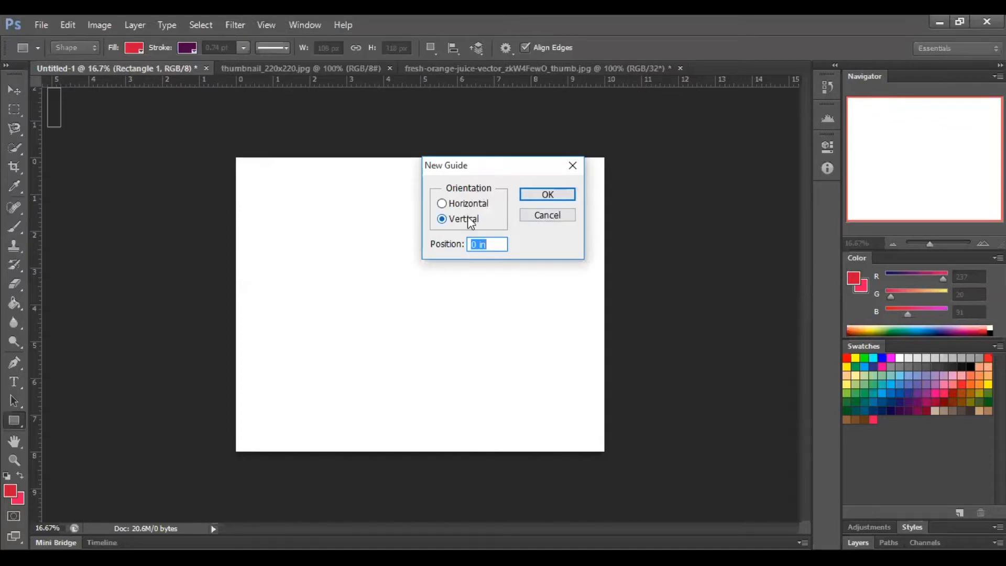
{"action": "left_click", "coordinate": [549, 194]}
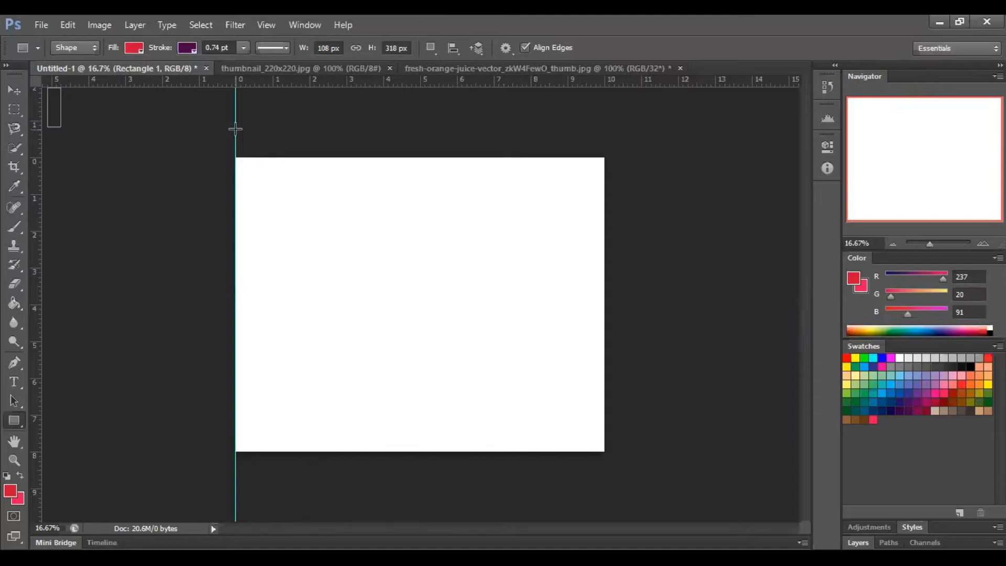
{"action": "left_click", "coordinate": [266, 24]}
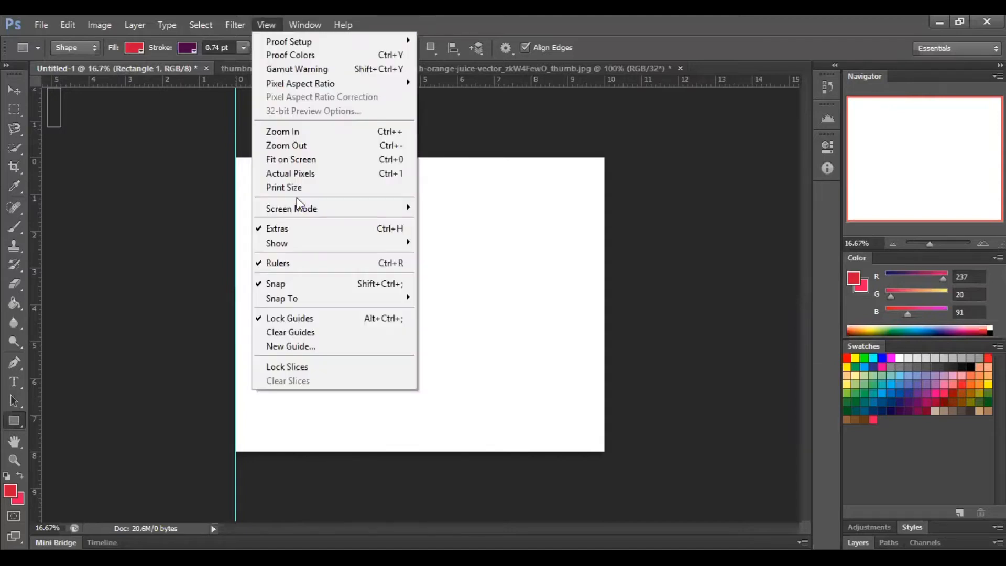
{"action": "left_click", "coordinate": [295, 334]}
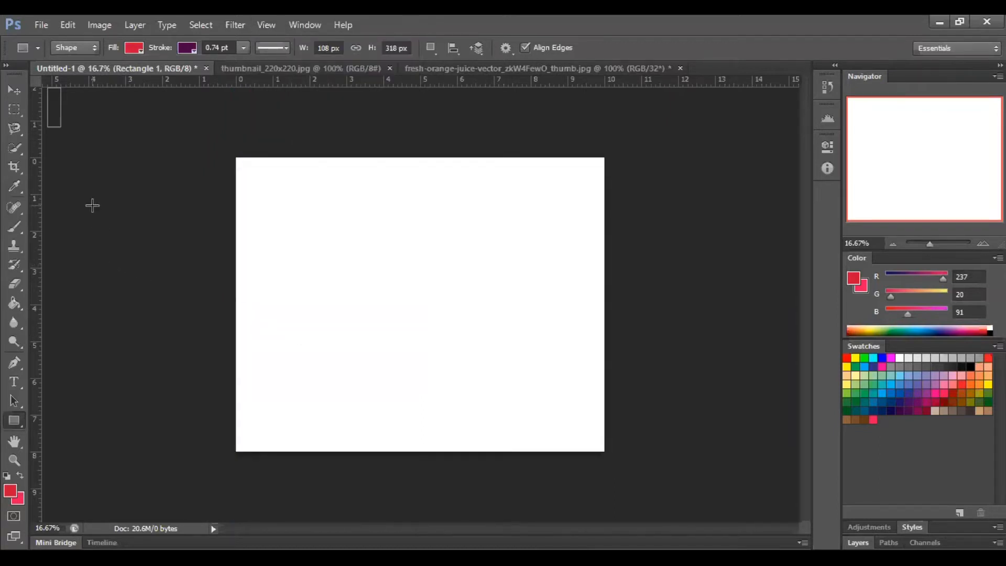
- Pull three vertical guides from the ruler onto the canvas at about 1, 2 and 3 inches
{"action": "left_click_drag", "start_coordinate": [32, 177], "coordinate": [273, 202]}
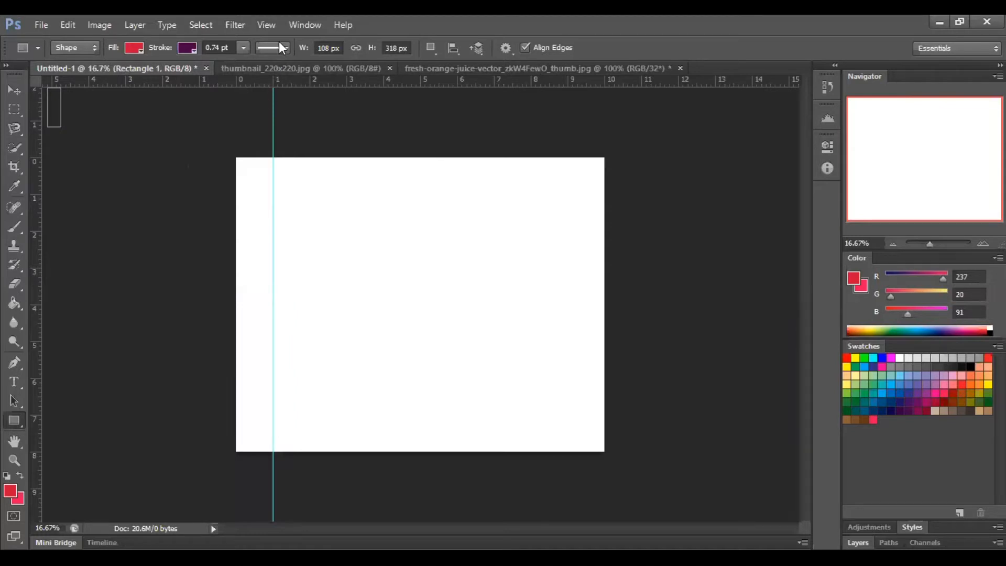
{"action": "left_click_drag", "start_coordinate": [34, 215], "coordinate": [311, 227]}
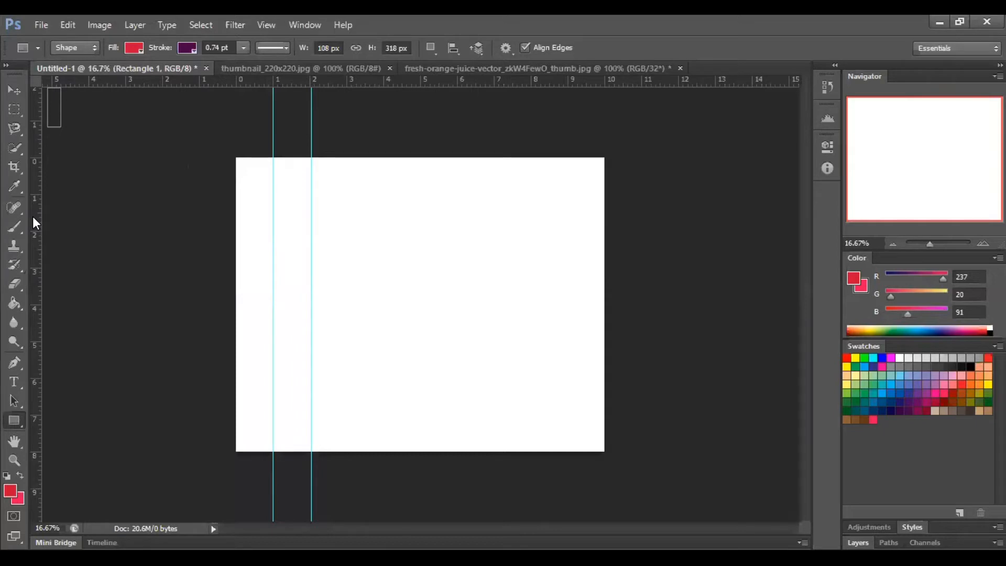
{"action": "left_click_drag", "start_coordinate": [33, 220], "coordinate": [348, 234]}
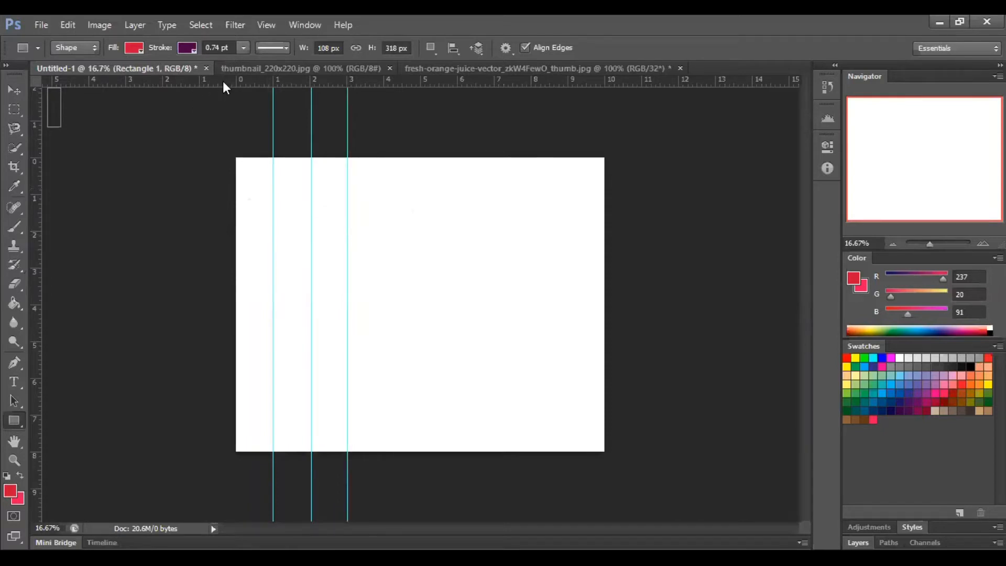
- Pull three horizontal guides from the ruler onto the canvas at about 1, 2 and 3 inches
{"action": "left_click_drag", "start_coordinate": [222, 81], "coordinate": [225, 196]}
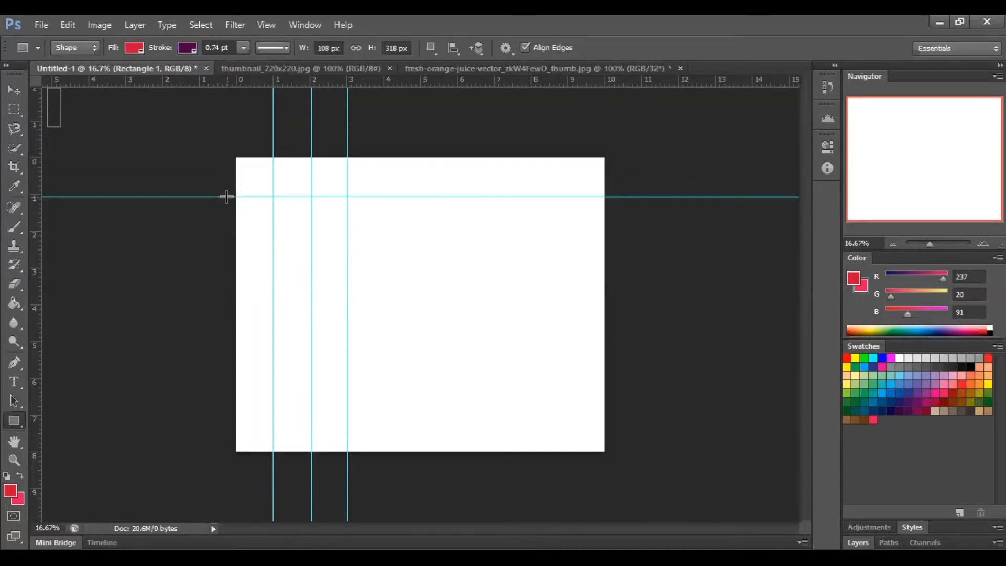
{"action": "left_click_drag", "start_coordinate": [253, 79], "coordinate": [218, 229]}
{"action": "left_click_drag", "start_coordinate": [253, 78], "coordinate": [232, 268]}
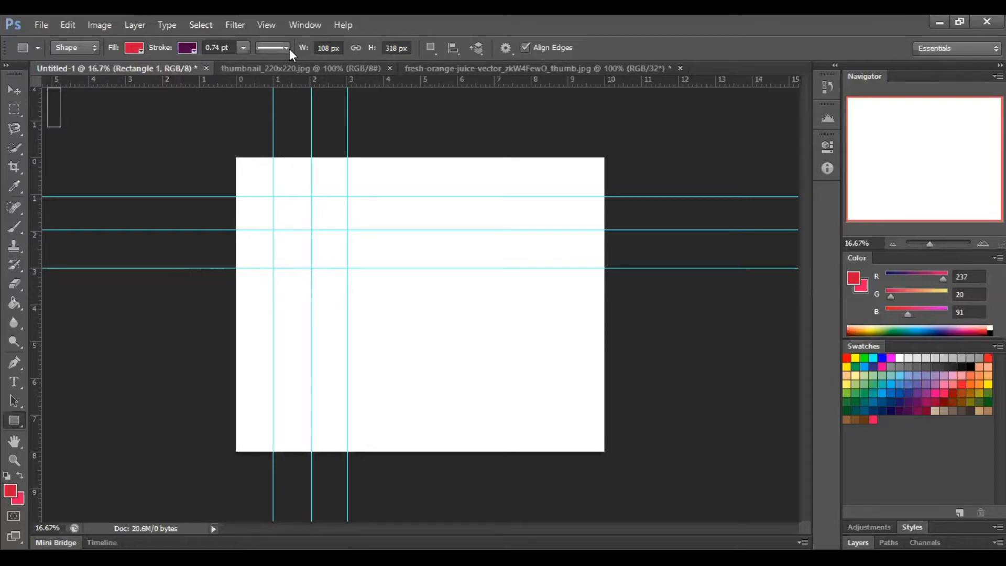
- In the Units & Rulers preferences, try Pixels and Centimeters as the ruler units and settle on Points
{"action": "left_click", "coordinate": [70, 23]}
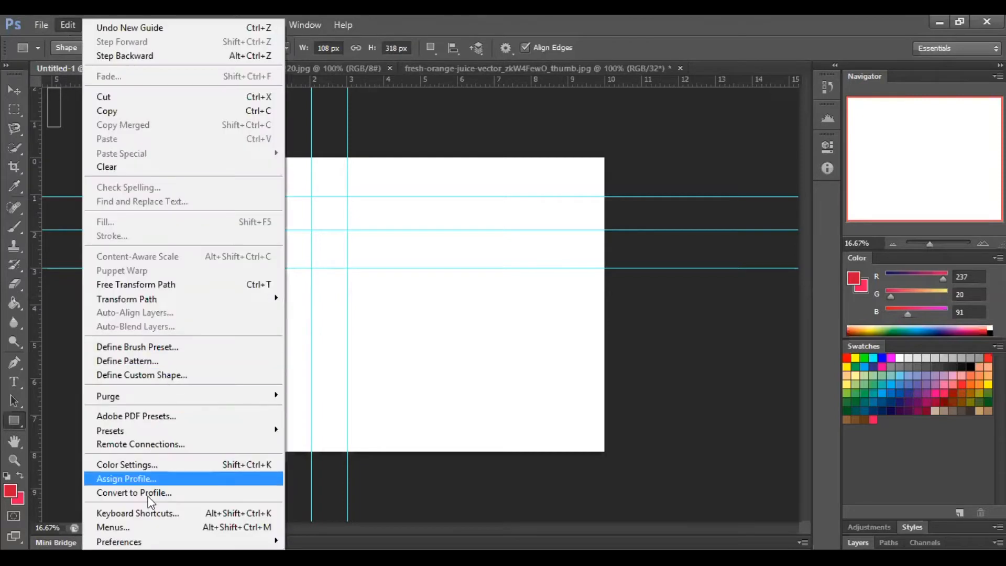
{"action": "mouse_move", "coordinate": [152, 541]}
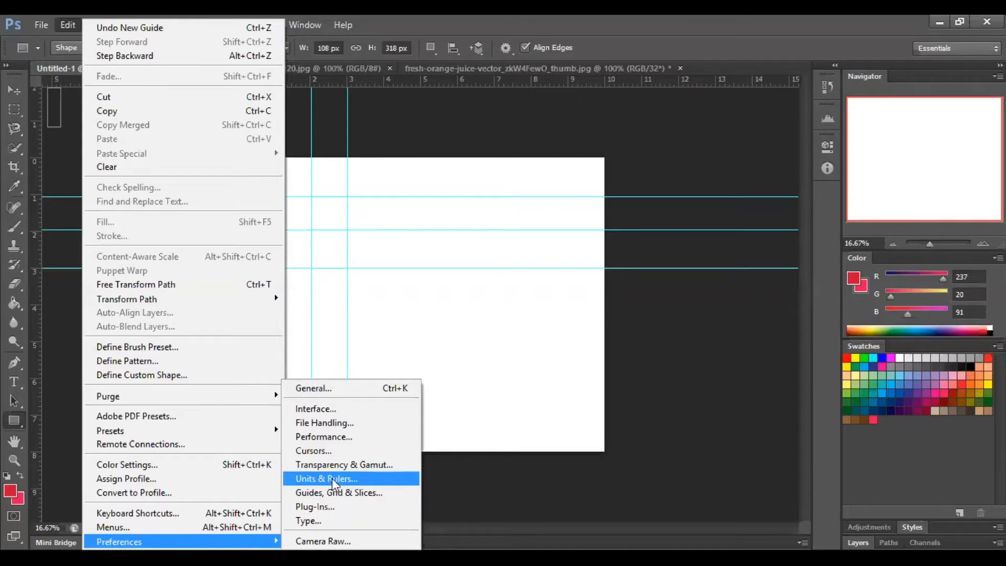
{"action": "left_click", "coordinate": [332, 478]}
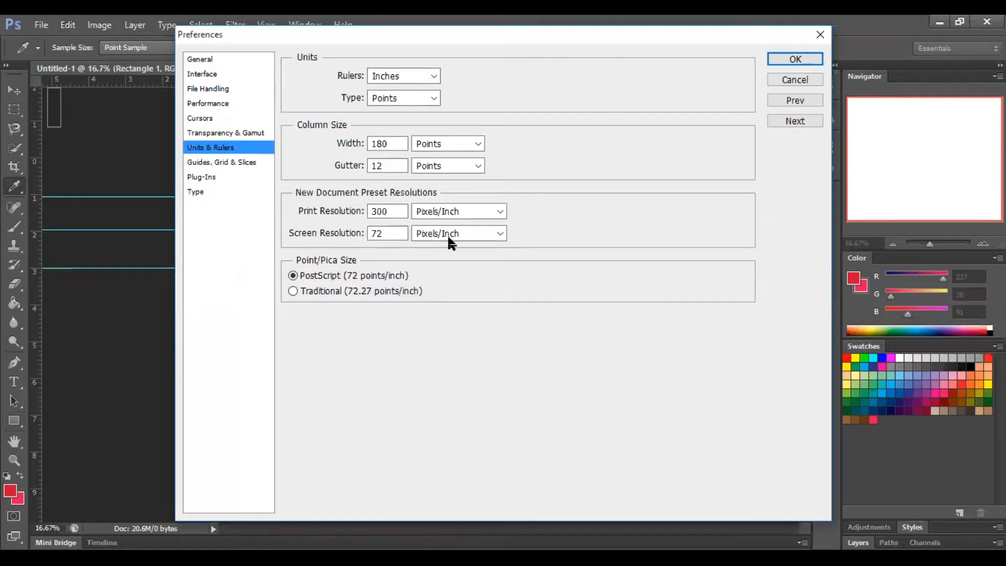
{"action": "left_click", "coordinate": [433, 77]}
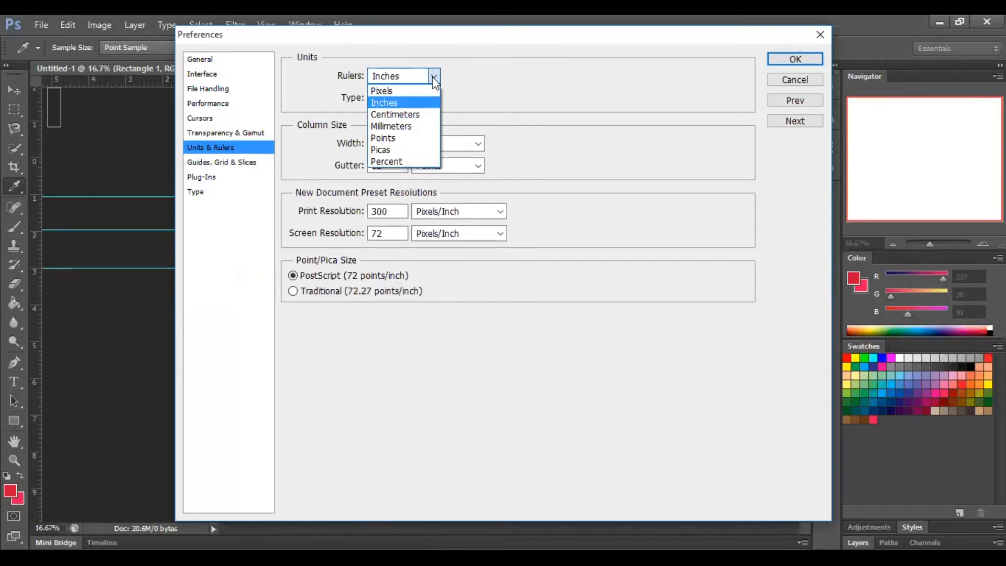
{"action": "left_click", "coordinate": [383, 90]}
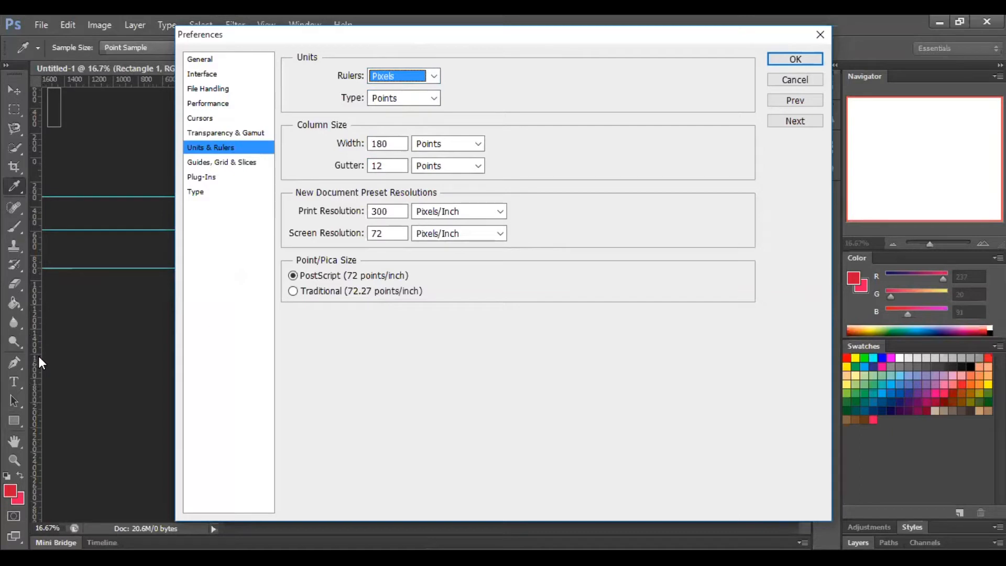
{"action": "left_click", "coordinate": [433, 75]}
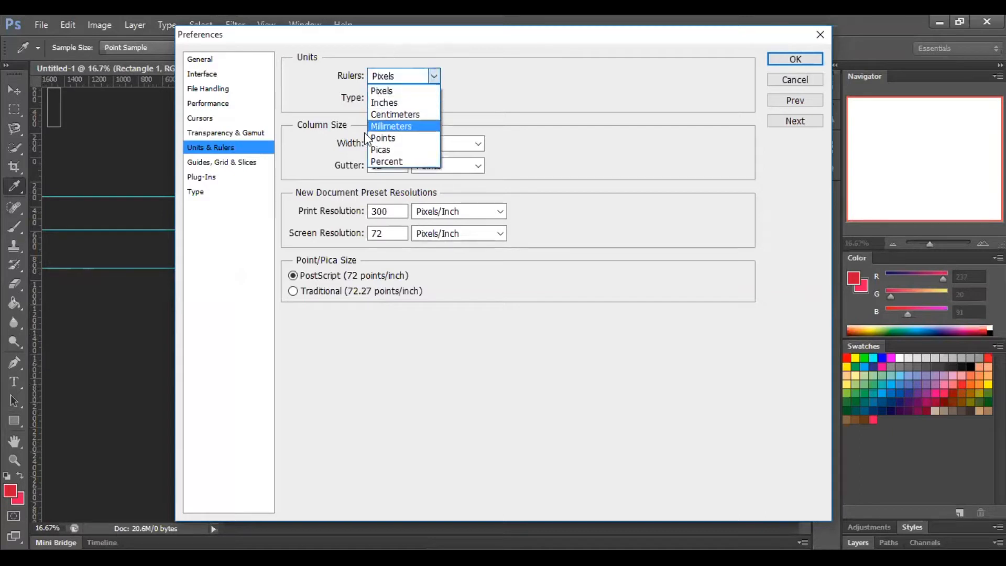
{"action": "left_click", "coordinate": [385, 114]}
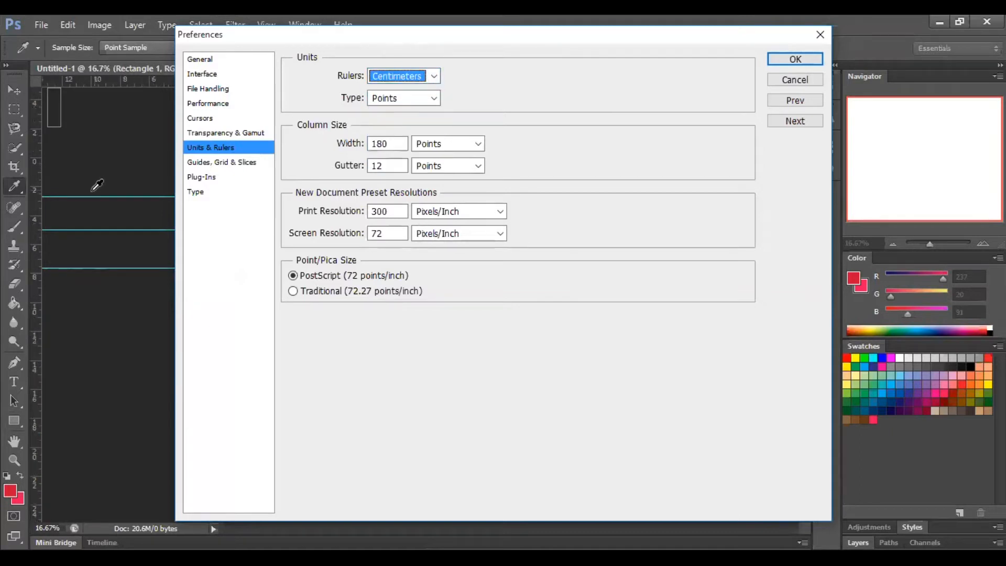
{"action": "left_click", "coordinate": [435, 76]}
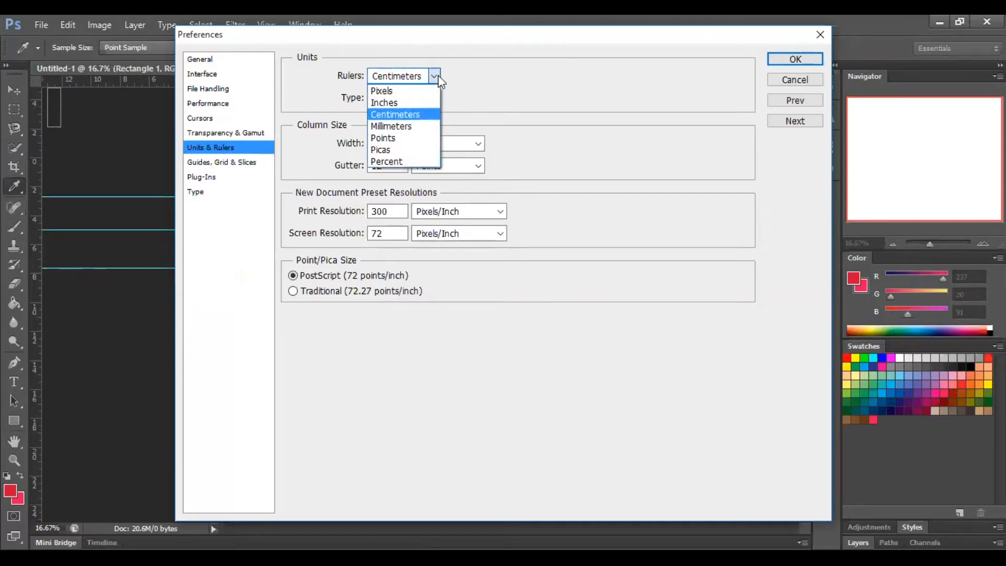
{"action": "left_click", "coordinate": [401, 138]}
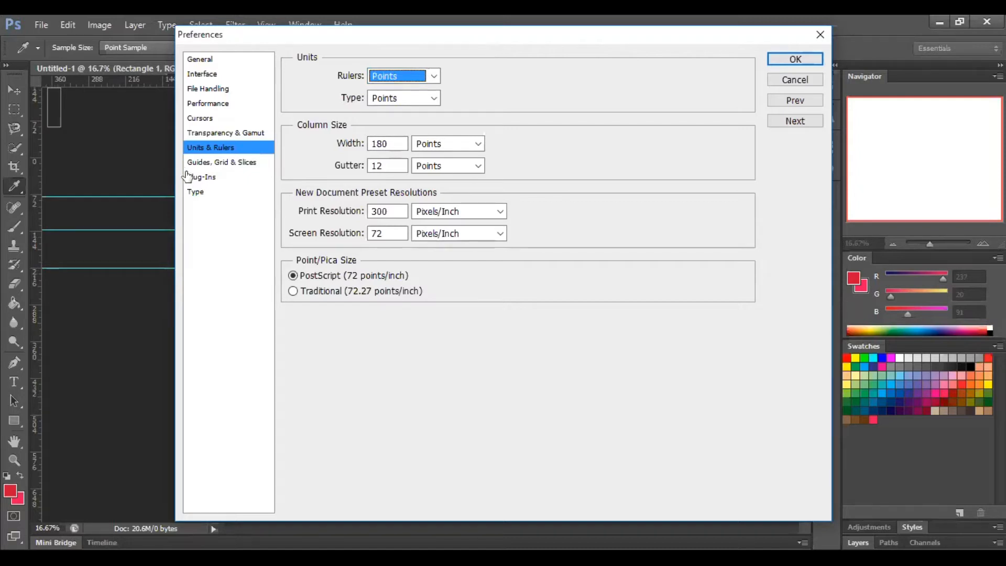
- Set the guide color to Medium Blue in the Guides, Grid & Slices preferences and apply the preferences
{"action": "left_click", "coordinate": [216, 164]}
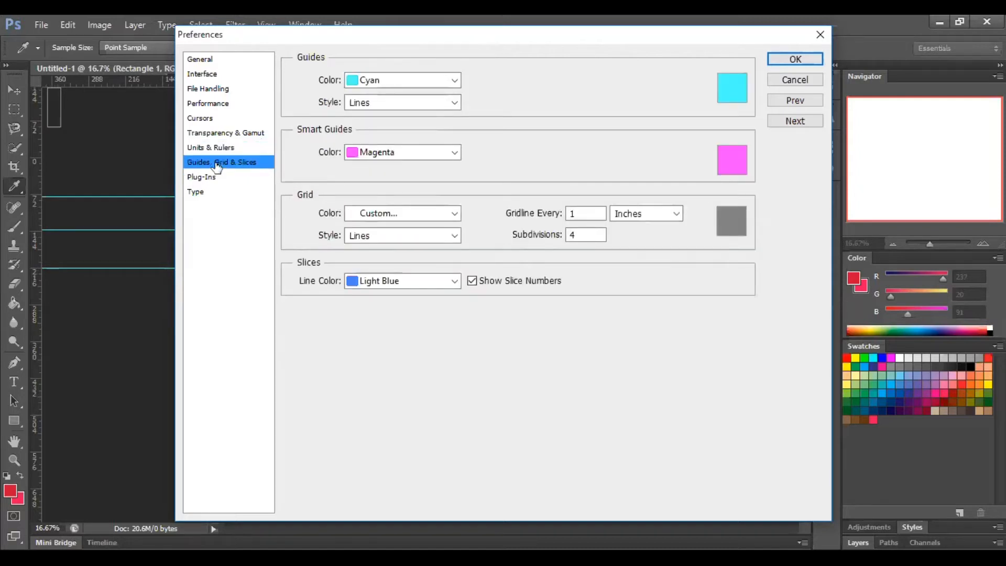
{"action": "left_click", "coordinate": [453, 82]}
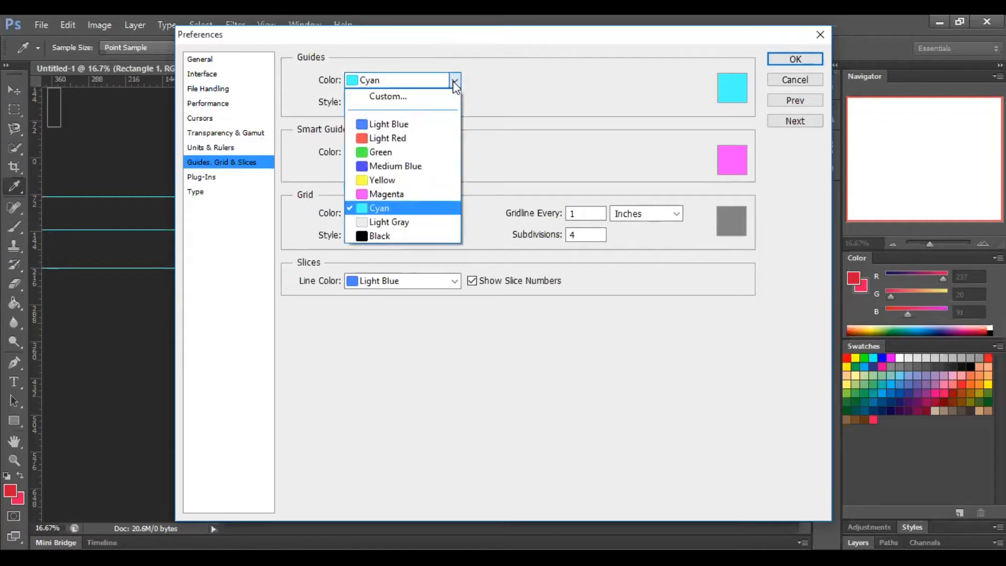
{"action": "left_click", "coordinate": [386, 171]}
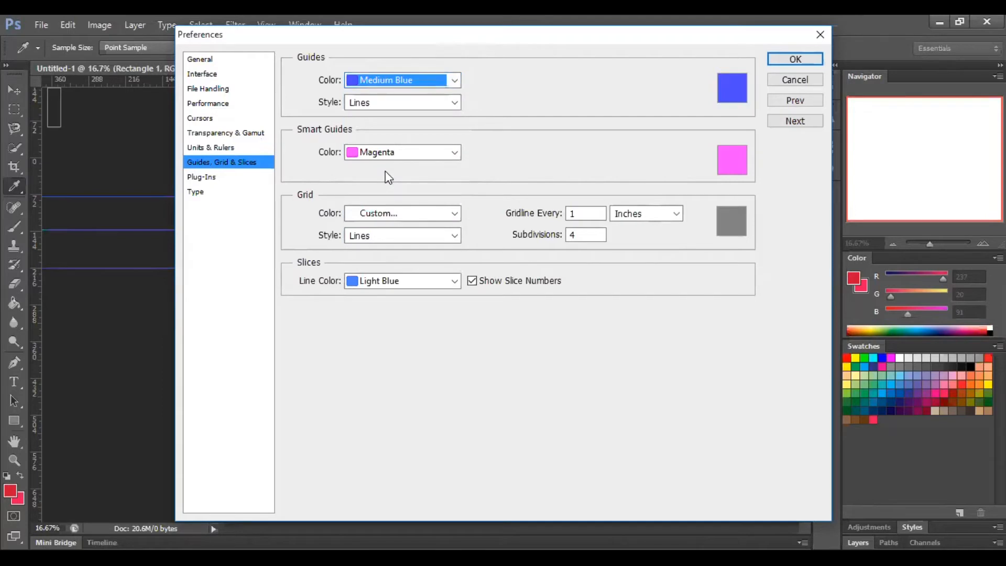
{"action": "left_click", "coordinate": [784, 60]}
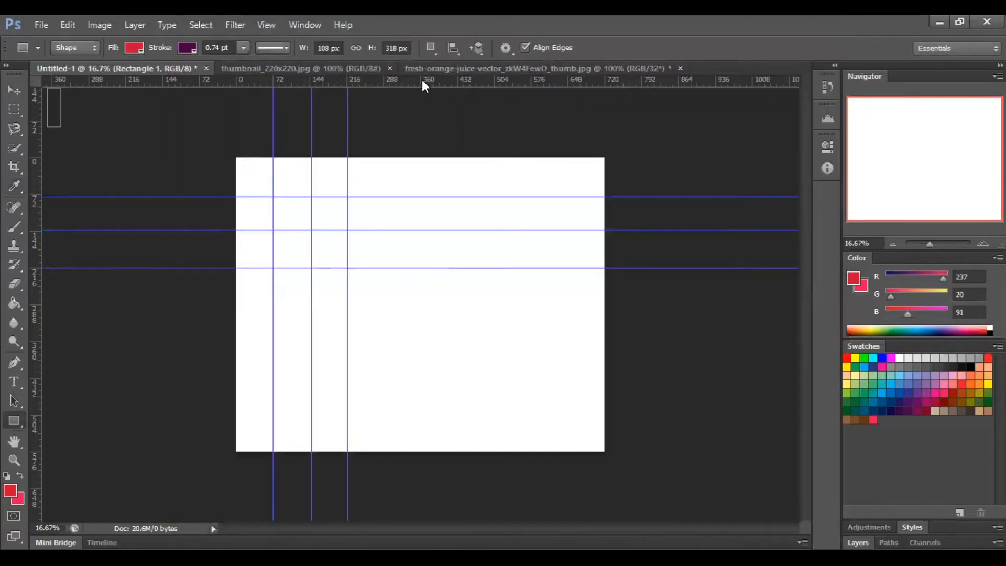
- Pull a fourth horizontal guide from the ruler onto the canvas at about 288 points
{"action": "left_click_drag", "start_coordinate": [414, 78], "coordinate": [404, 307]}
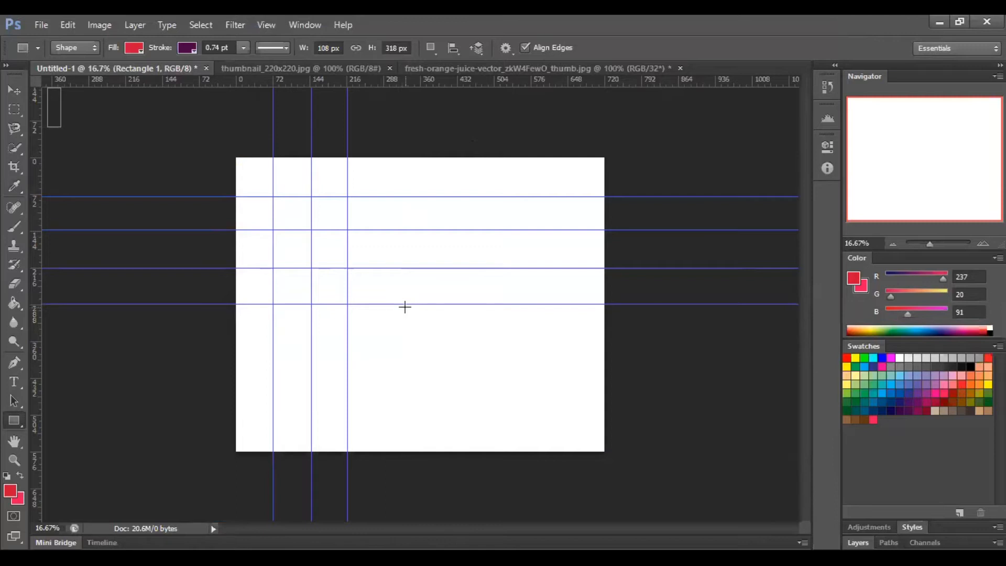
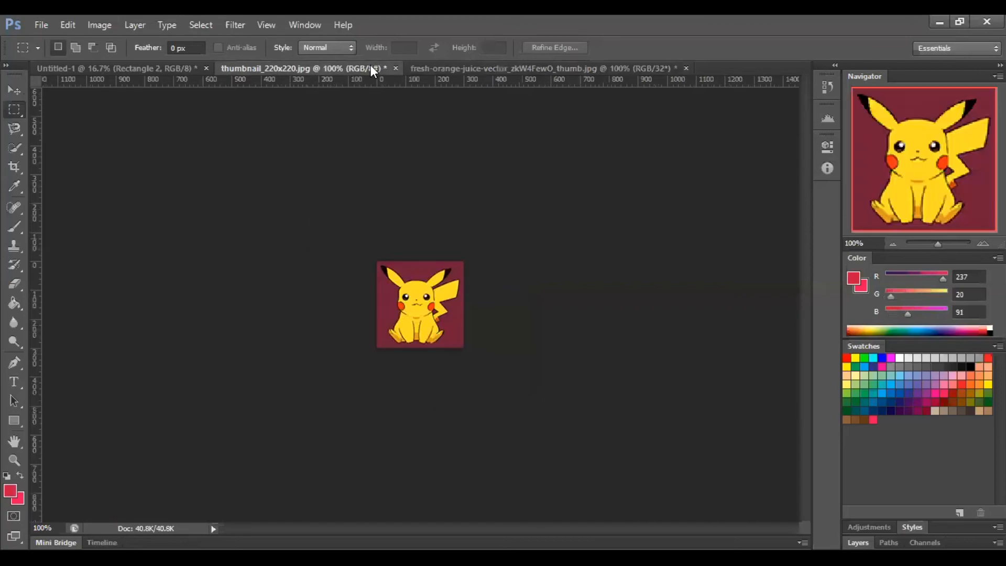
- Return to the thumbnail_220x220.jpg document and step back through its last two changes
{"action": "left_click", "coordinate": [433, 71]}
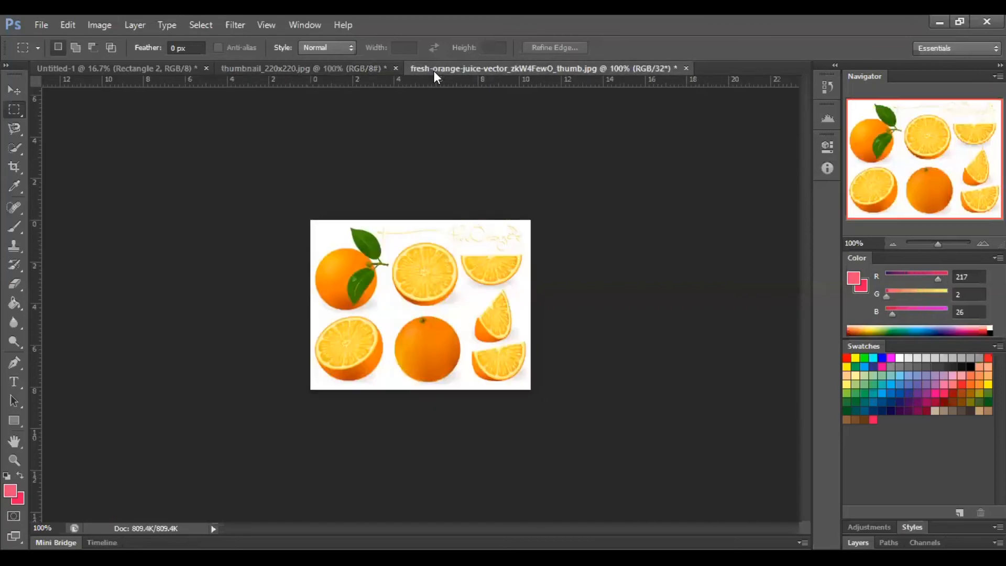
{"action": "left_click", "coordinate": [348, 68]}
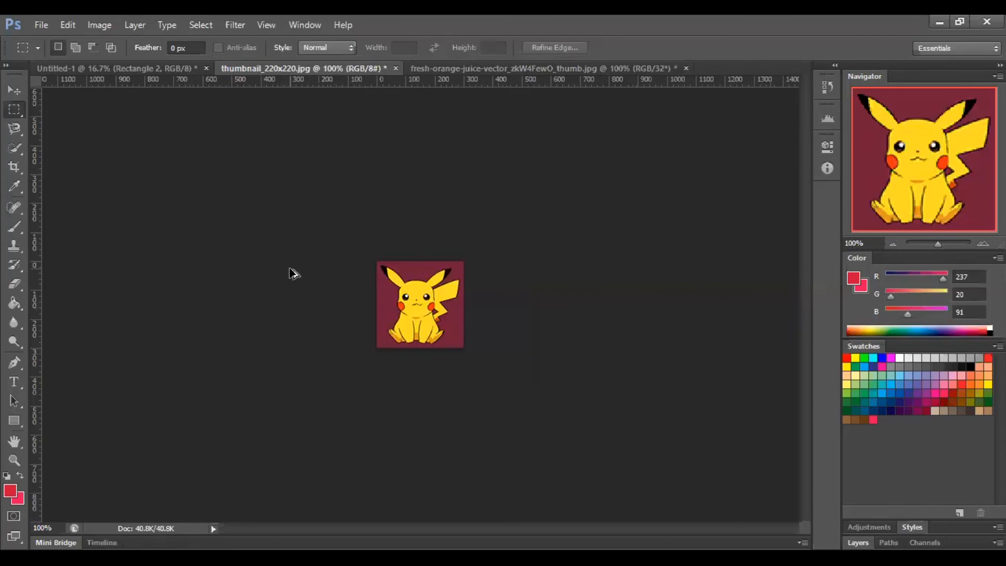
{"action": "key", "text": "ctrl+alt+z"}
{"action": "key", "text": "ctrl+alt+z"}
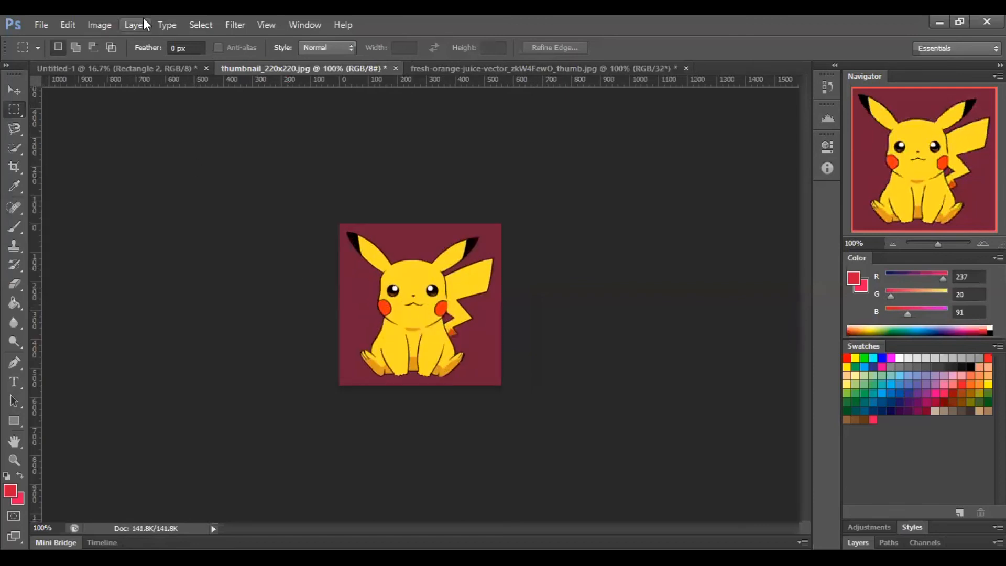
- Convert the Pikachu image to 32 Bits/Channel
{"action": "left_click", "coordinate": [114, 25]}
{"action": "mouse_move", "coordinate": [121, 41]}
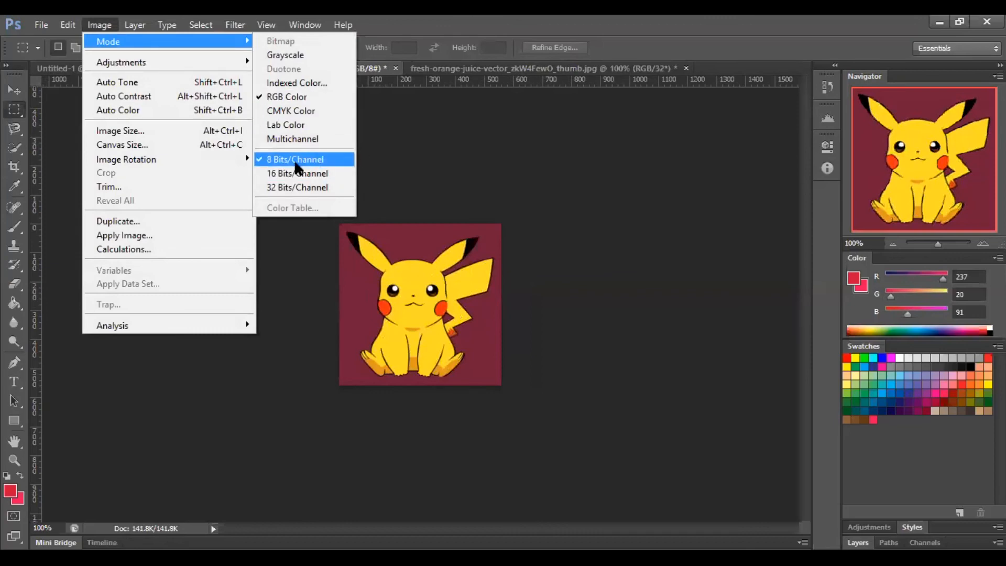
{"action": "left_click", "coordinate": [287, 189]}
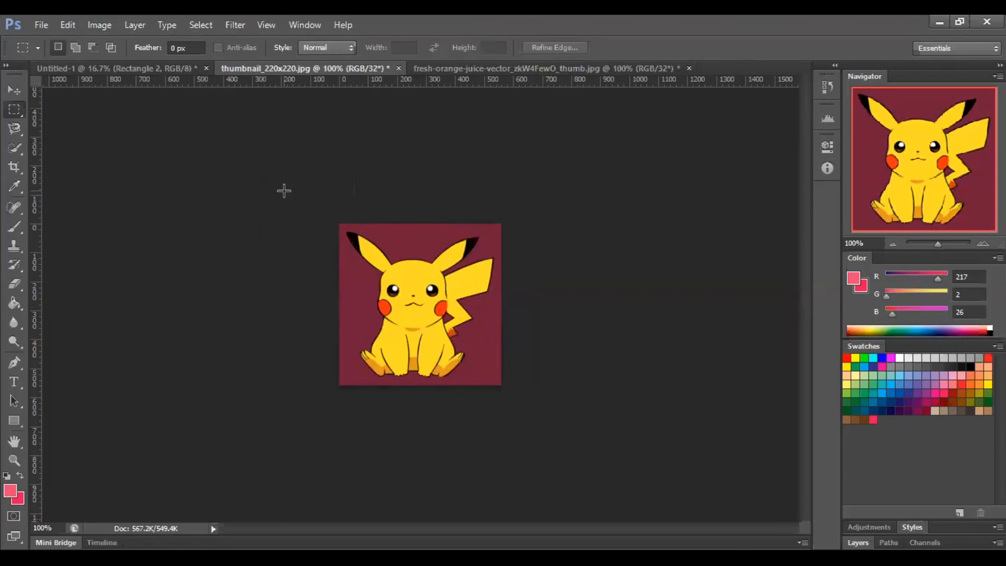
- Start converting the Pikachu image from 32 to 8 Bits/Channel so the HDR Toning settings open
{"action": "left_click", "coordinate": [92, 23]}
{"action": "mouse_move", "coordinate": [102, 41]}
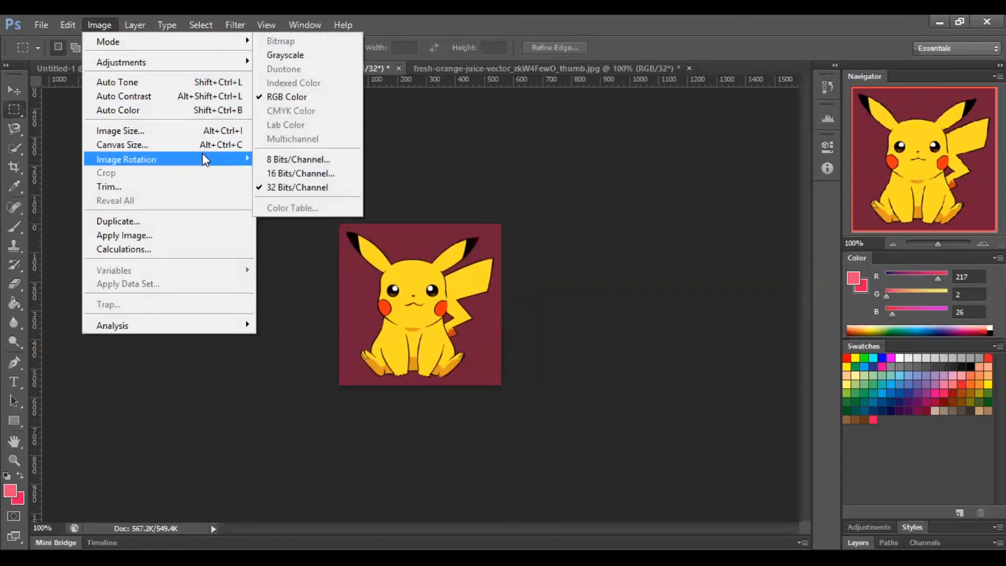
{"action": "left_click", "coordinate": [298, 158]}
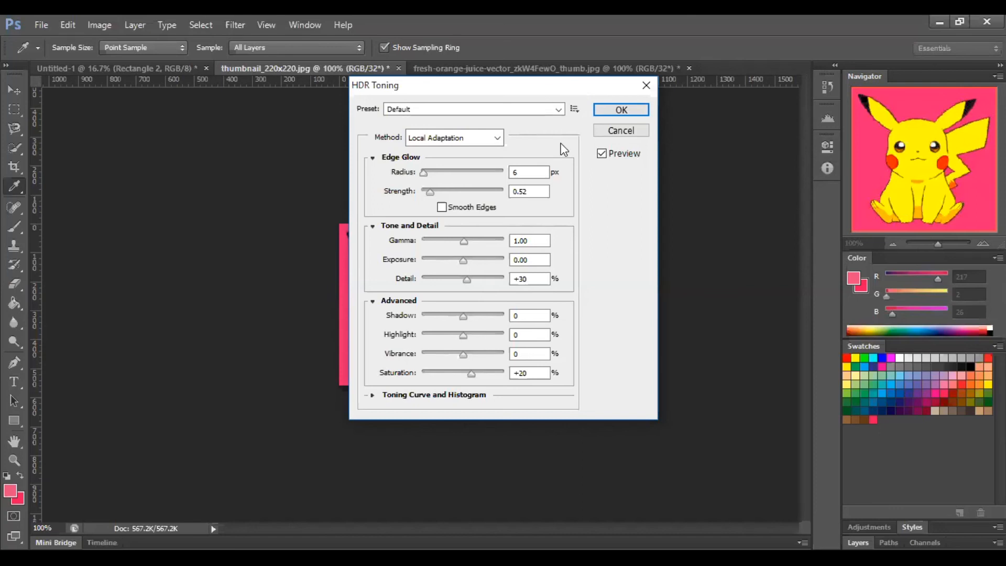
- Try the Exposure and Gamma toning method with Exposure at -1.26 and Gamma at 0.91, keeping the image in view
{"action": "left_click", "coordinate": [498, 139]}
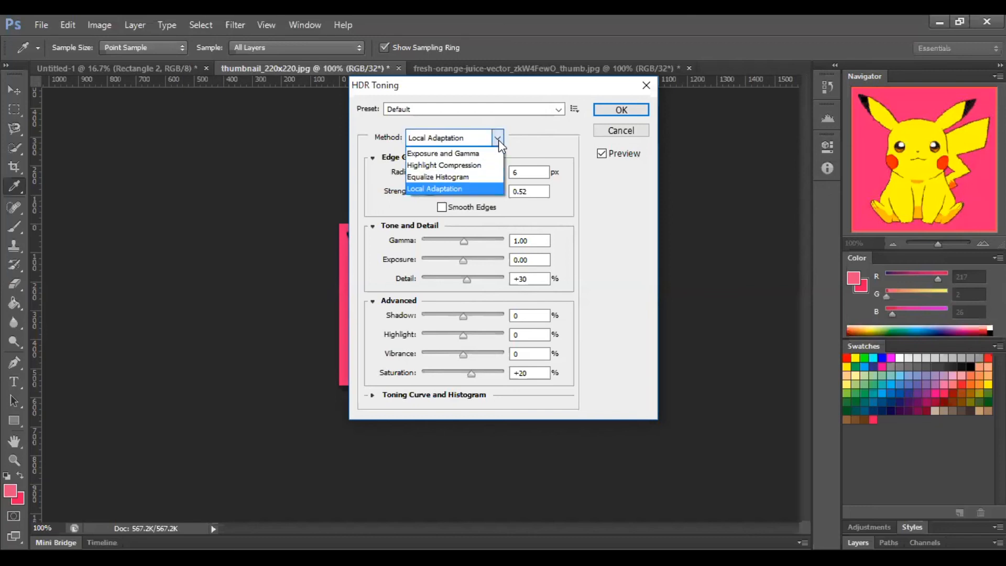
{"action": "left_click", "coordinate": [469, 157]}
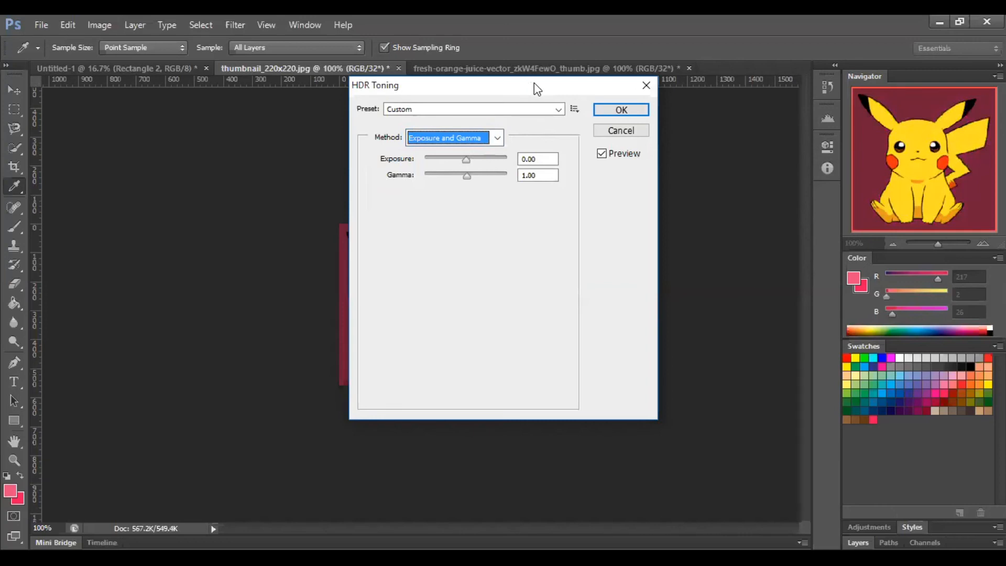
{"action": "left_click_drag", "start_coordinate": [533, 83], "coordinate": [757, 21]}
{"action": "mouse_move", "coordinate": [690, 98]}
{"action": "left_mouse_down"}
{"action": "mouse_move", "coordinate": [713, 100]}
{"action": "mouse_move", "coordinate": [698, 102]}
{"action": "left_mouse_up"}
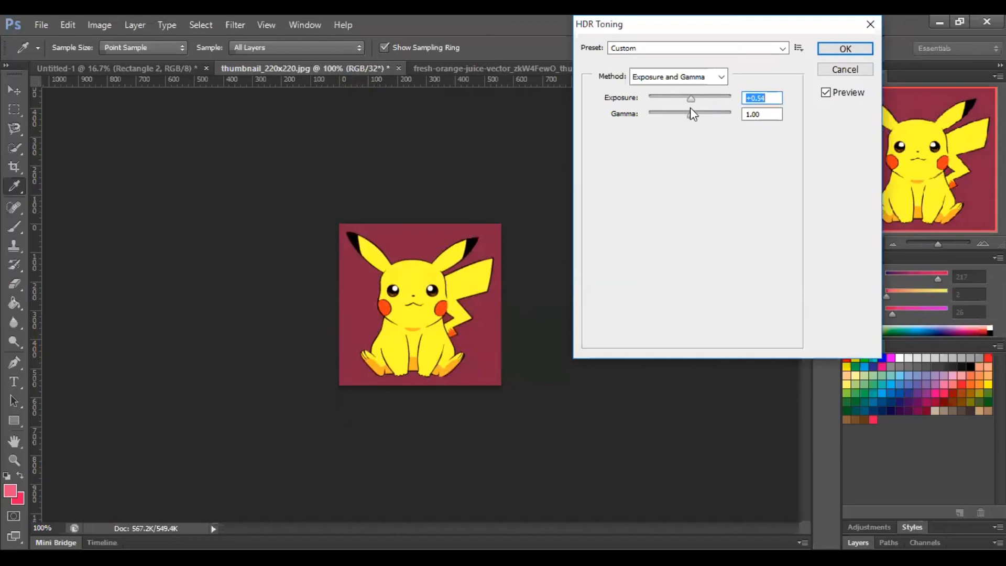
{"action": "mouse_move", "coordinate": [690, 96]}
{"action": "left_mouse_down"}
{"action": "mouse_move", "coordinate": [675, 96]}
{"action": "mouse_move", "coordinate": [687, 99]}
{"action": "left_mouse_up"}
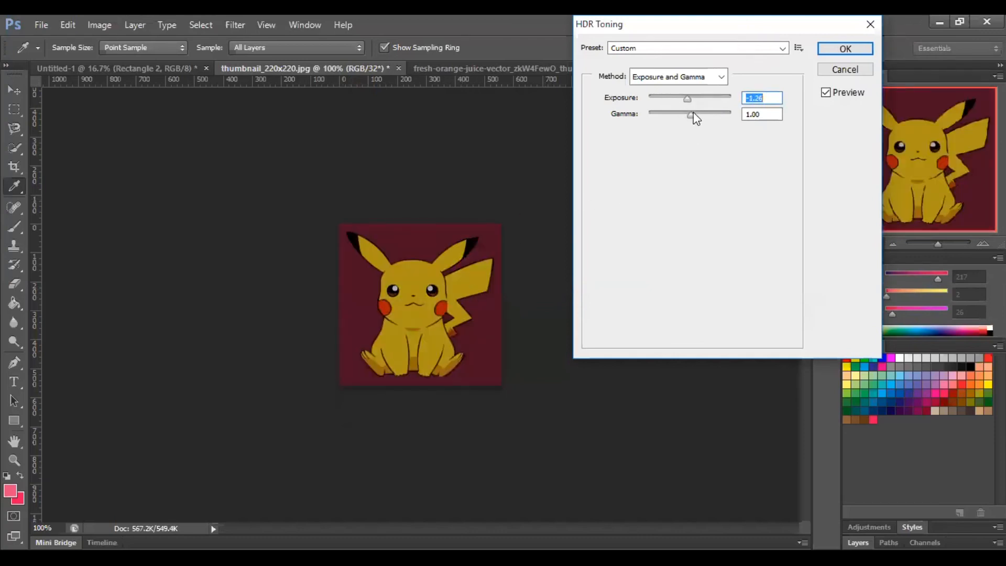
{"action": "mouse_move", "coordinate": [691, 115]}
{"action": "left_mouse_down"}
{"action": "mouse_move", "coordinate": [658, 115]}
{"action": "mouse_move", "coordinate": [706, 118]}
{"action": "left_mouse_up"}
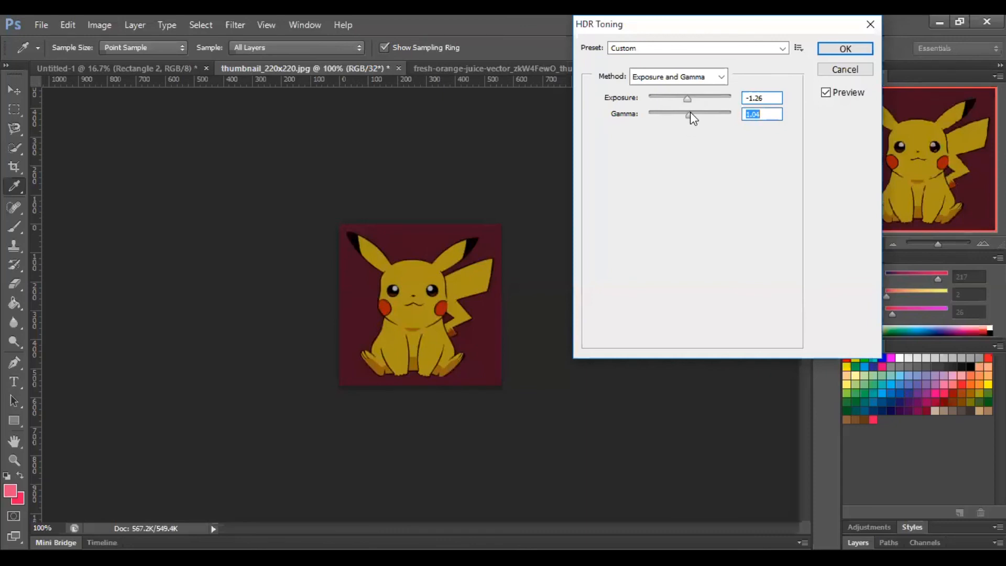
{"action": "left_click_drag", "start_coordinate": [689, 114], "coordinate": [680, 117]}
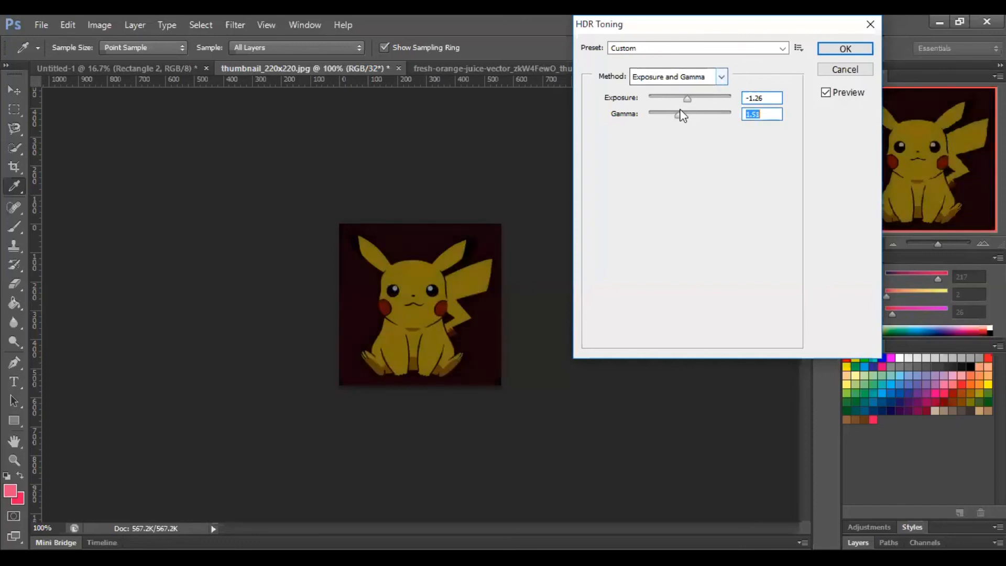
{"action": "left_click_drag", "start_coordinate": [678, 116], "coordinate": [693, 116]}
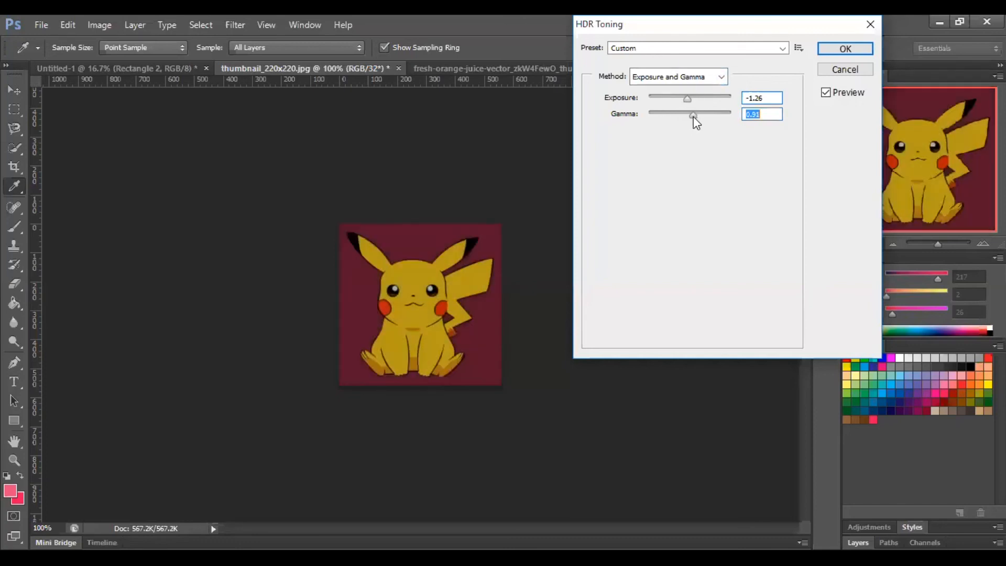
- Preview the Highlight Compression method, switch to Equalize Histogram and apply it to the 8-bit conversion
{"action": "left_click", "coordinate": [721, 76]}
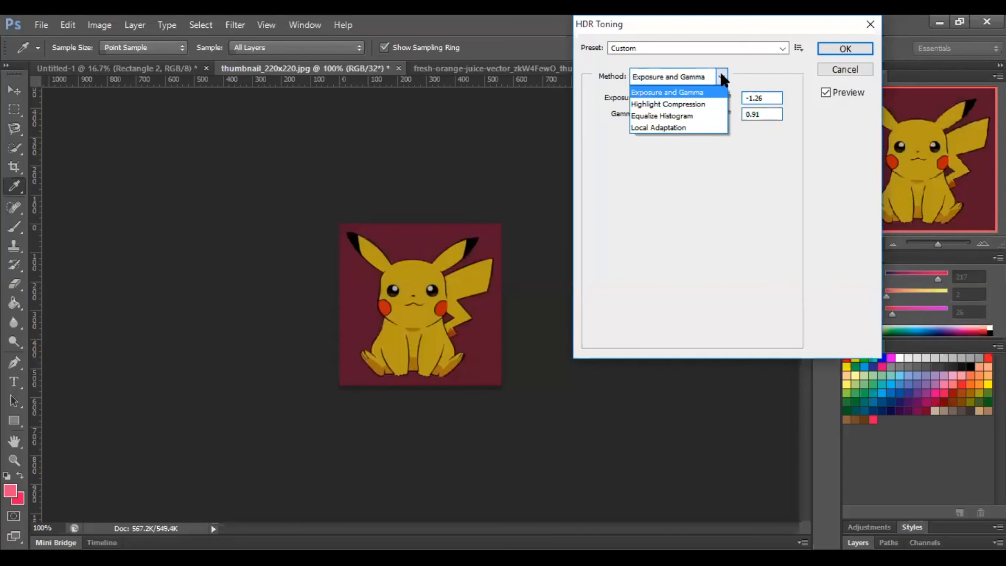
{"action": "left_click", "coordinate": [693, 102]}
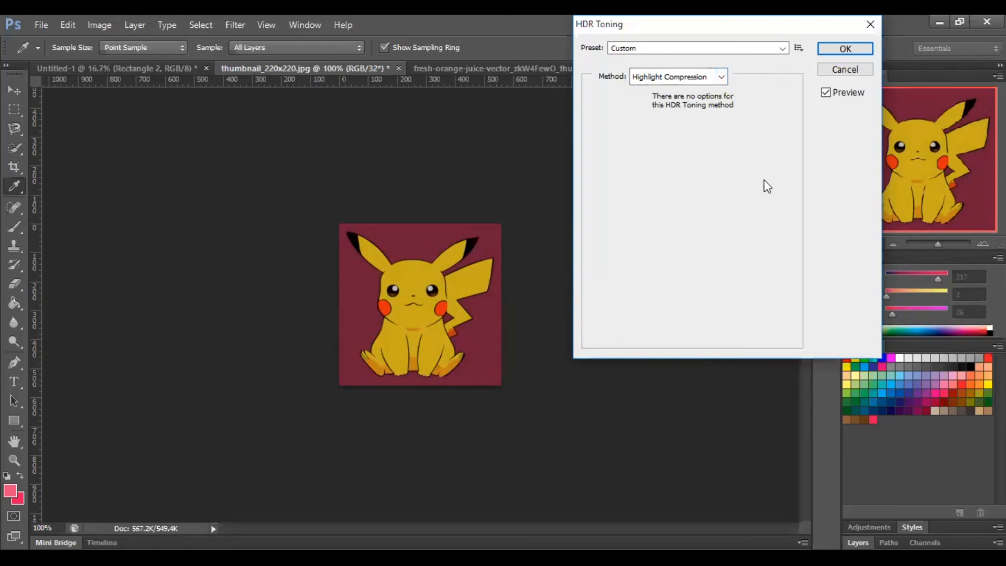
{"action": "left_click", "coordinate": [722, 77]}
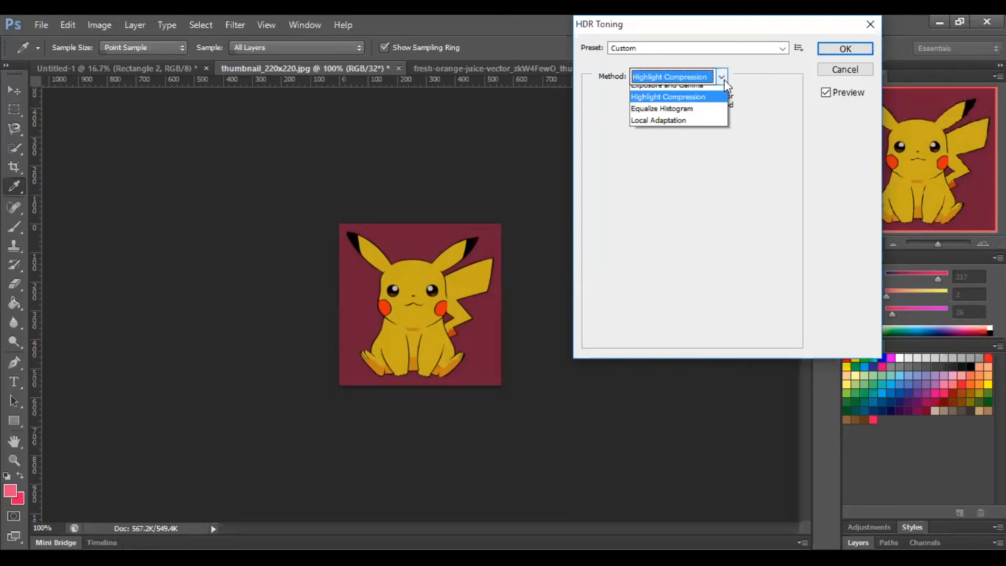
{"action": "left_click", "coordinate": [692, 115]}
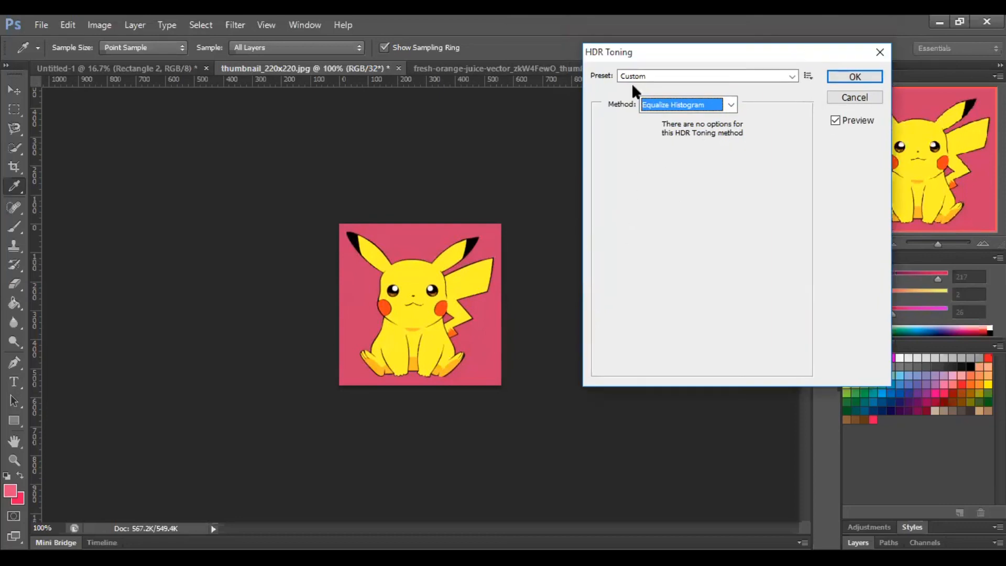
{"action": "left_click", "coordinate": [815, 43]}
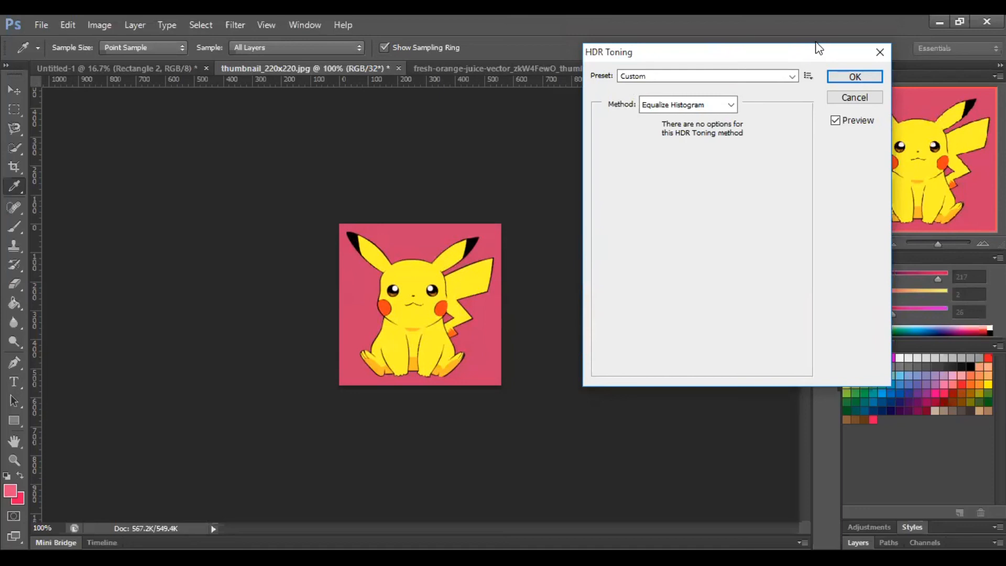
{"action": "left_click", "coordinate": [853, 78]}
{"action": "key", "text": "m"}
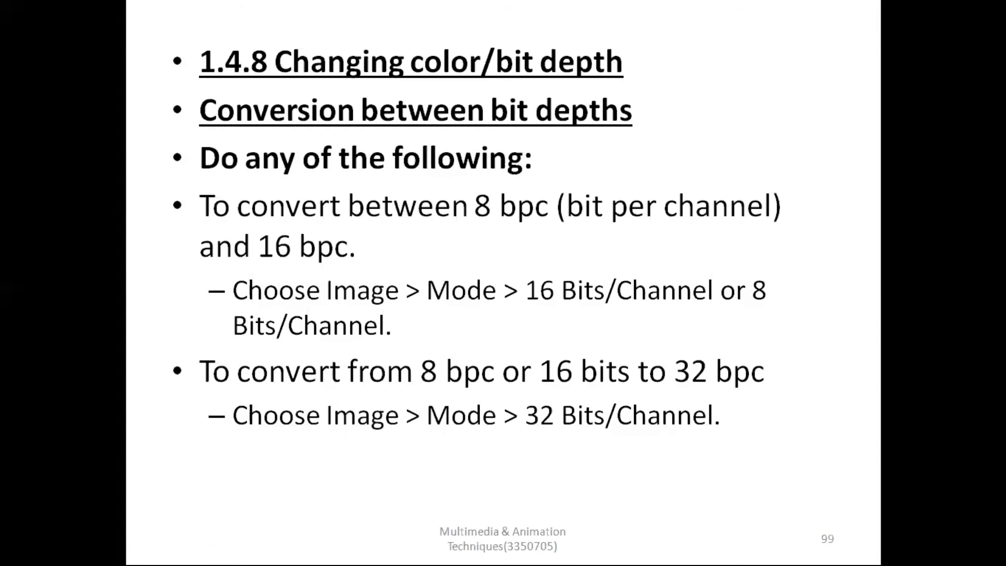
{"action": "left_click", "coordinate": [682, 268]}
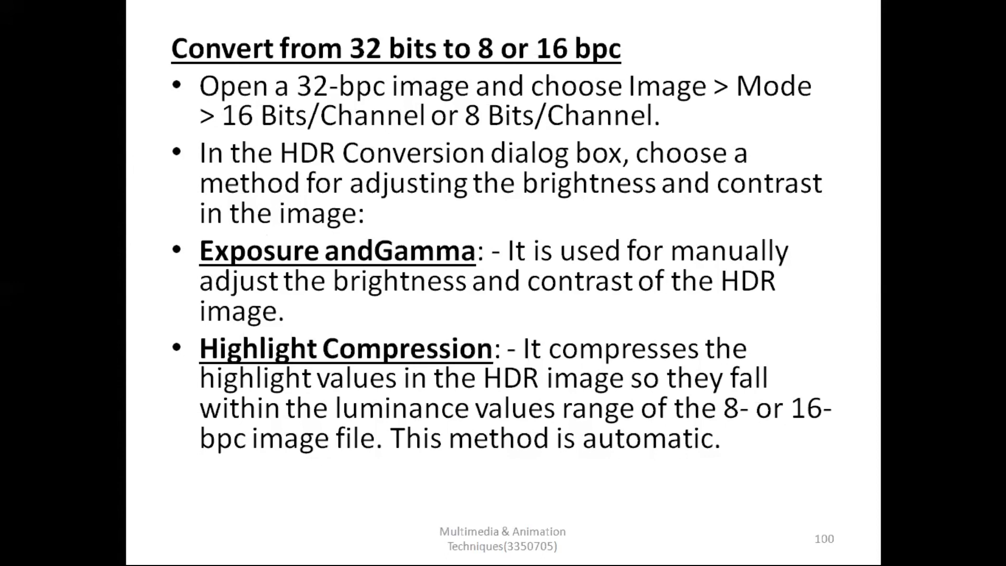
{"action": "left_click", "coordinate": [719, 495]}
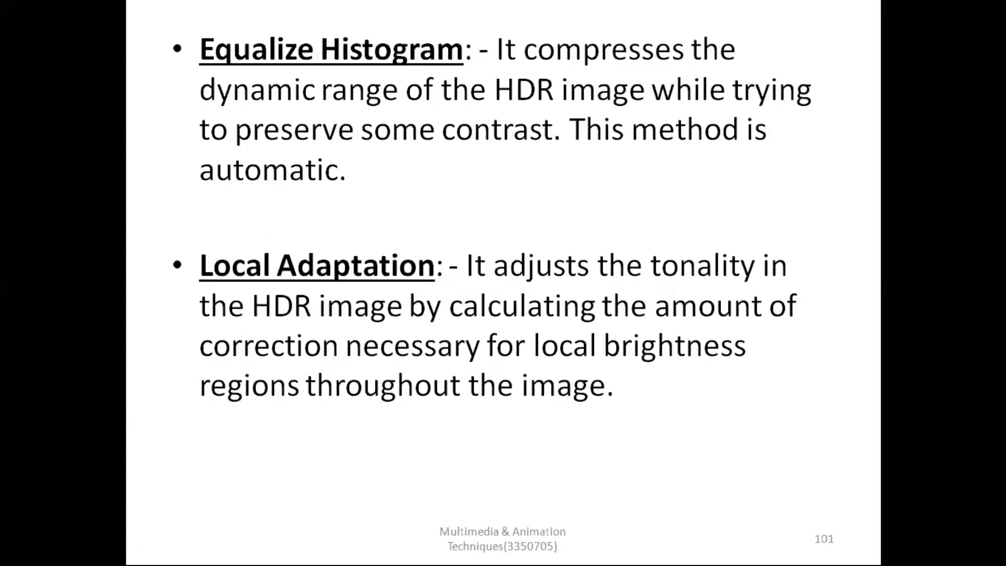
{"action": "key", "text": "Left"}
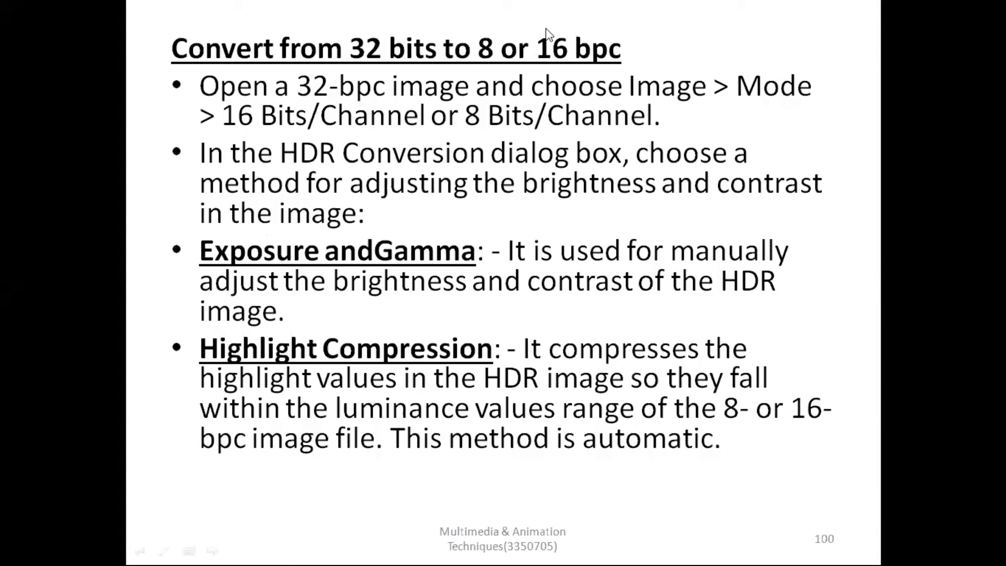
- Switch from the slides back to Photoshop and convert the toned Pikachu image to 32 Bits/Channel again
{"action": "key", "text": "alt+Tab"}
{"action": "left_click", "coordinate": [111, 24]}
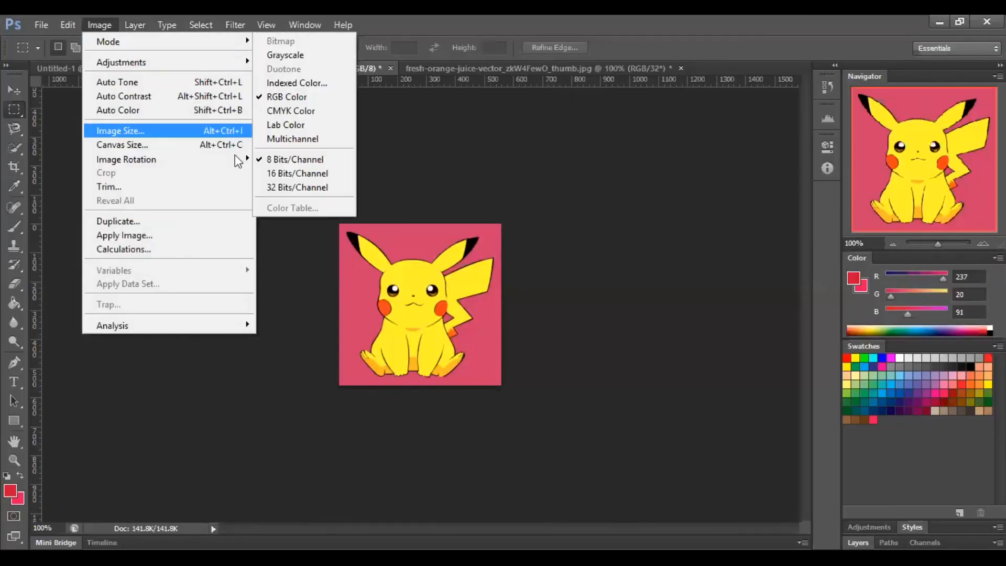
{"action": "mouse_move", "coordinate": [68, 24]}
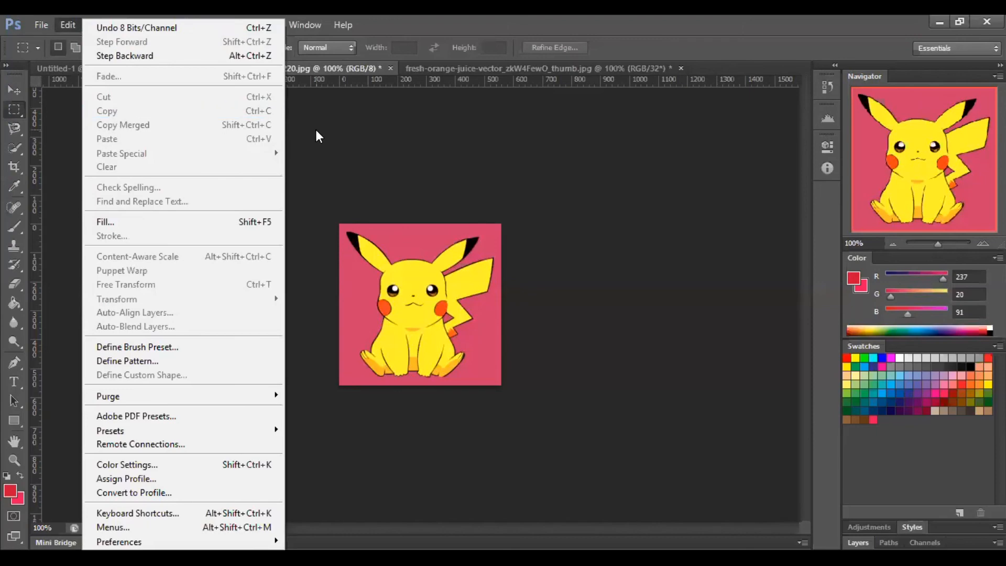
{"action": "key", "text": "Escape"}
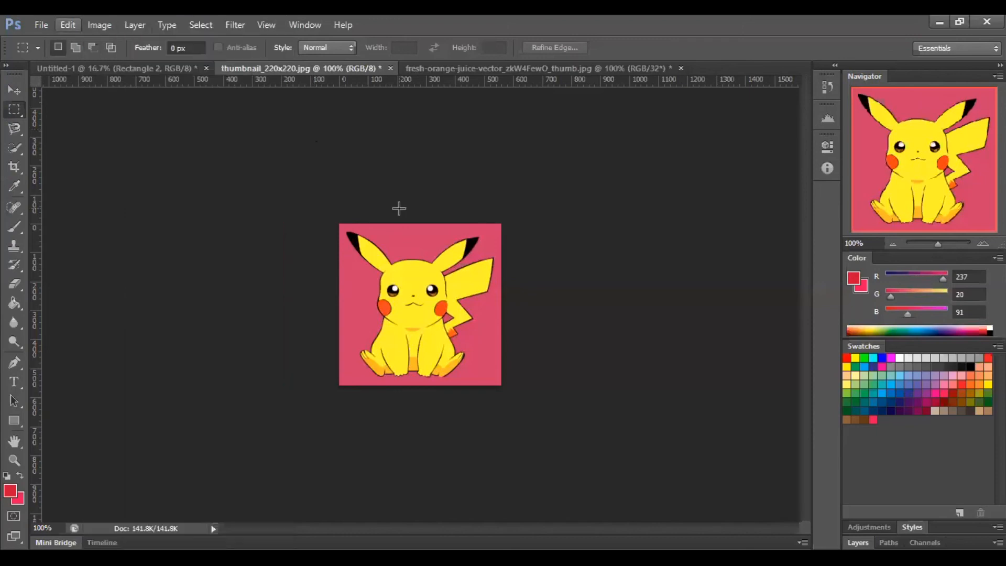
{"action": "left_click", "coordinate": [98, 22]}
{"action": "mouse_move", "coordinate": [120, 41]}
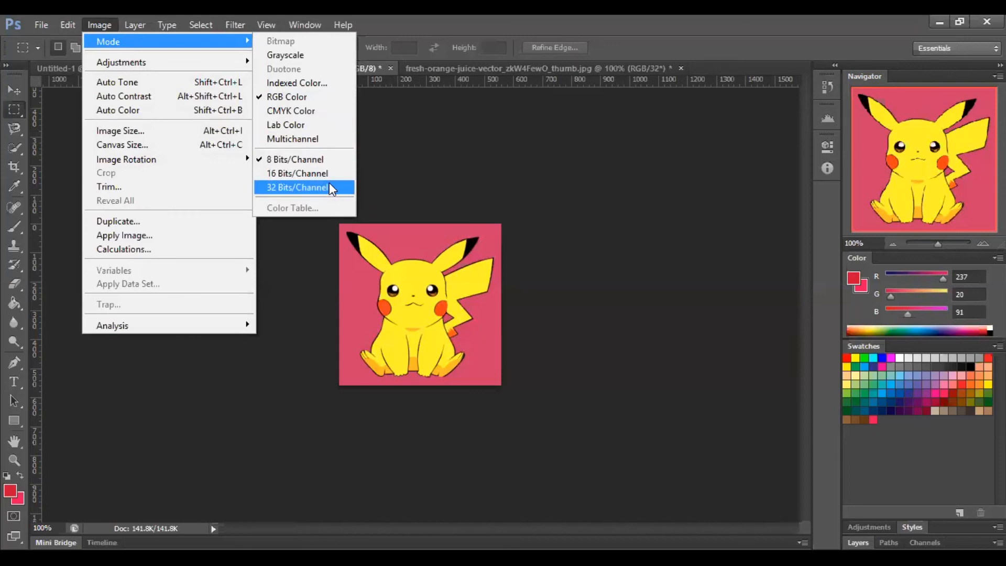
{"action": "left_click", "coordinate": [329, 186]}
- Start converting to 8 Bits/Channel and try Local Adaptation toning with Radius 154 px, Strength 1.65 and Gamma 1.40
{"action": "left_click", "coordinate": [100, 25]}
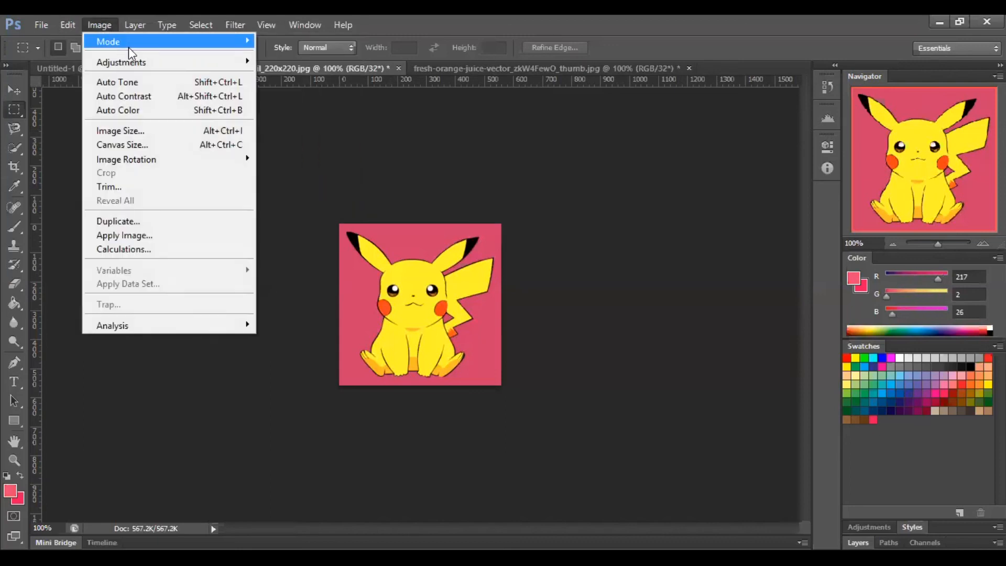
{"action": "mouse_move", "coordinate": [157, 46]}
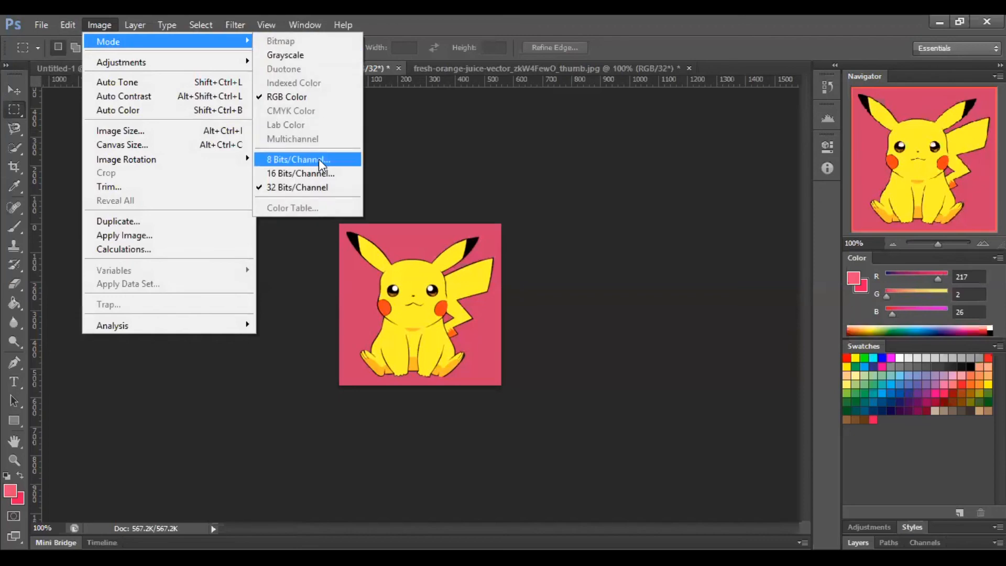
{"action": "left_click", "coordinate": [318, 159]}
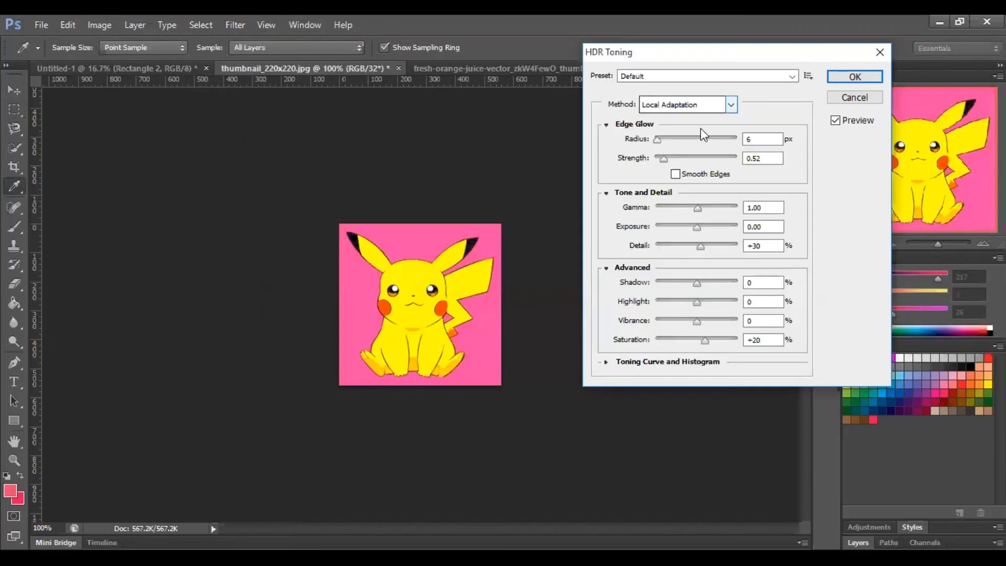
{"action": "left_click_drag", "start_coordinate": [655, 141], "coordinate": [690, 160]}
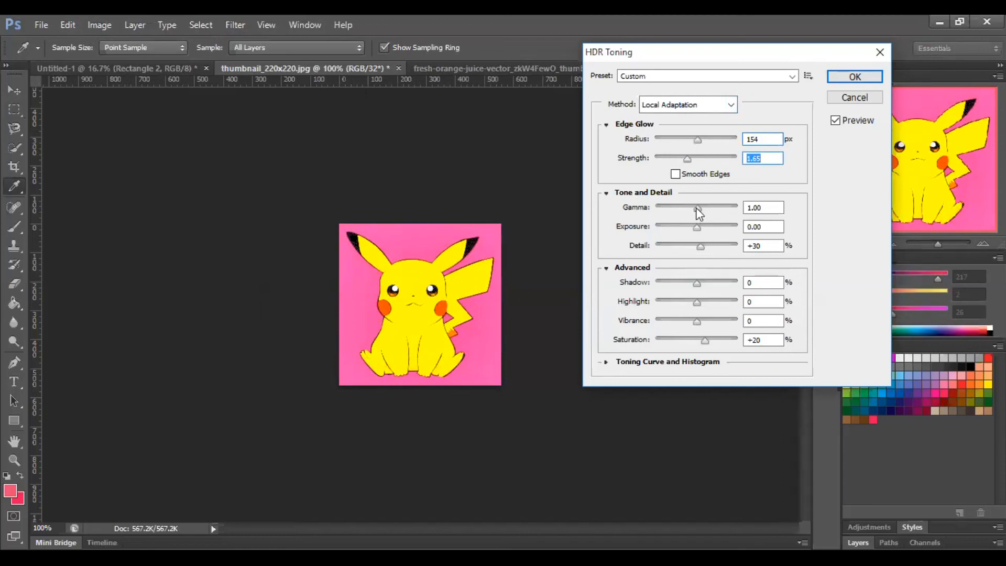
{"action": "mouse_move", "coordinate": [696, 206]}
{"action": "left_mouse_down"}
{"action": "mouse_move", "coordinate": [671, 203]}
{"action": "mouse_move", "coordinate": [706, 211]}
{"action": "mouse_move", "coordinate": [687, 210]}
{"action": "left_mouse_up"}
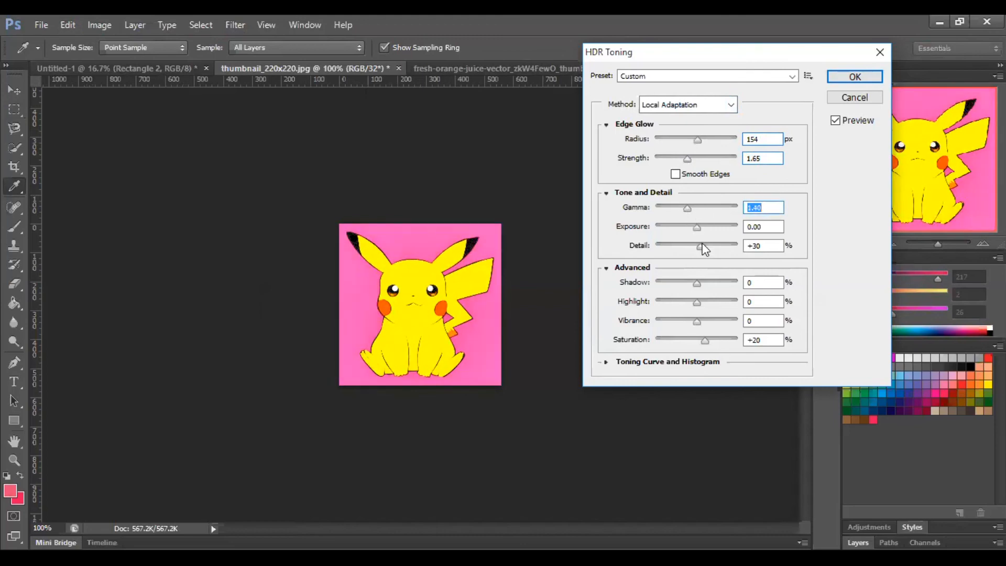
- Try Detail +122%, Shadow -26%, Highlight -14%, Vibrance -14% and a slightly higher Saturation, and close HDR Toning without applying
{"action": "left_click_drag", "start_coordinate": [691, 250], "coordinate": [651, 247]}
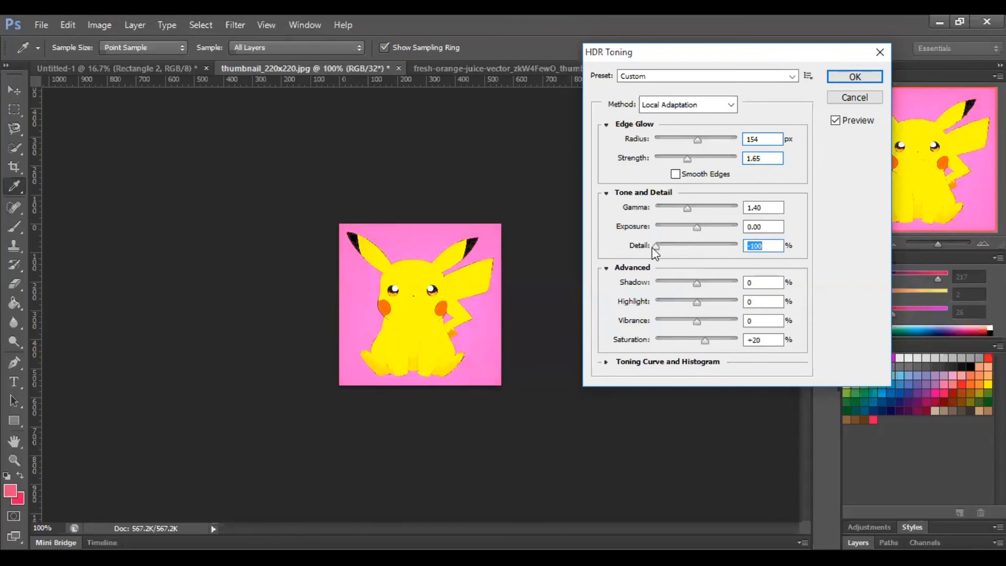
{"action": "left_click_drag", "start_coordinate": [652, 247], "coordinate": [712, 248]}
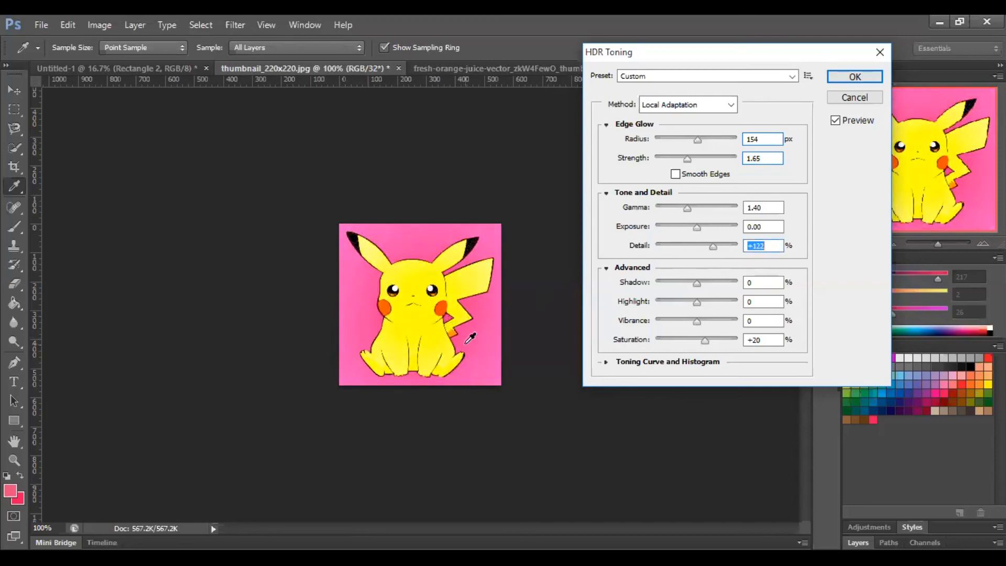
{"action": "left_click_drag", "start_coordinate": [693, 283], "coordinate": [706, 341]}
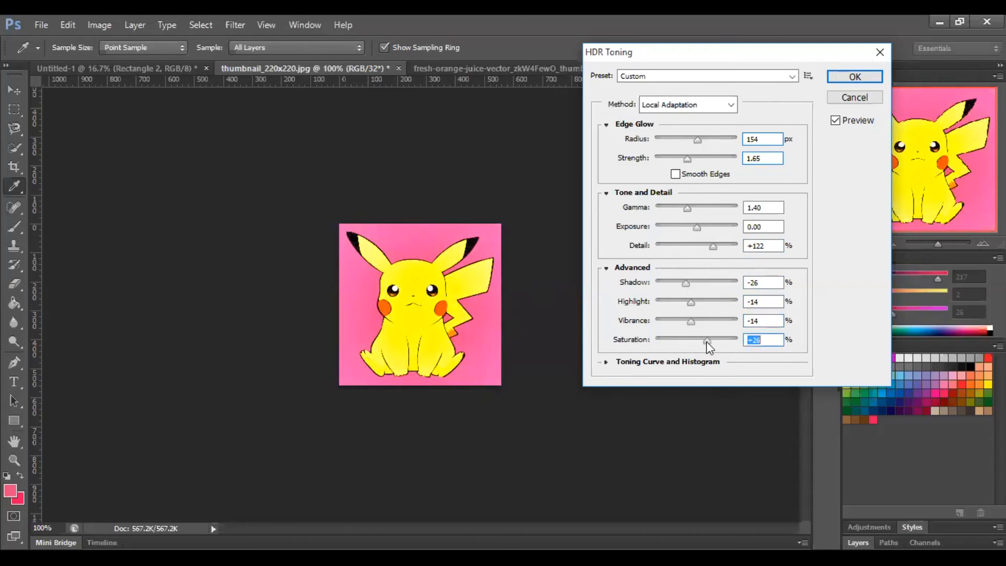
{"action": "left_click", "coordinate": [881, 51]}
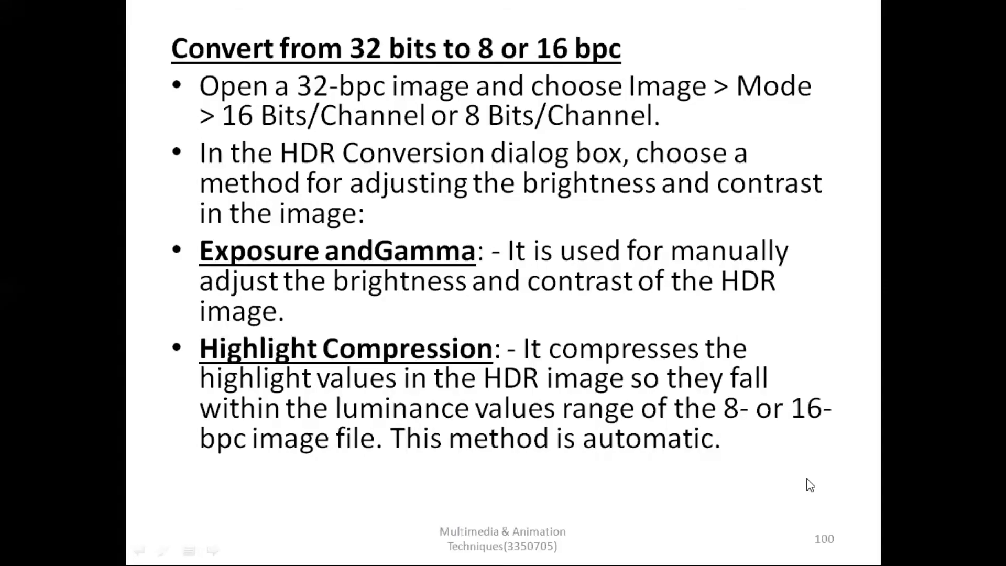